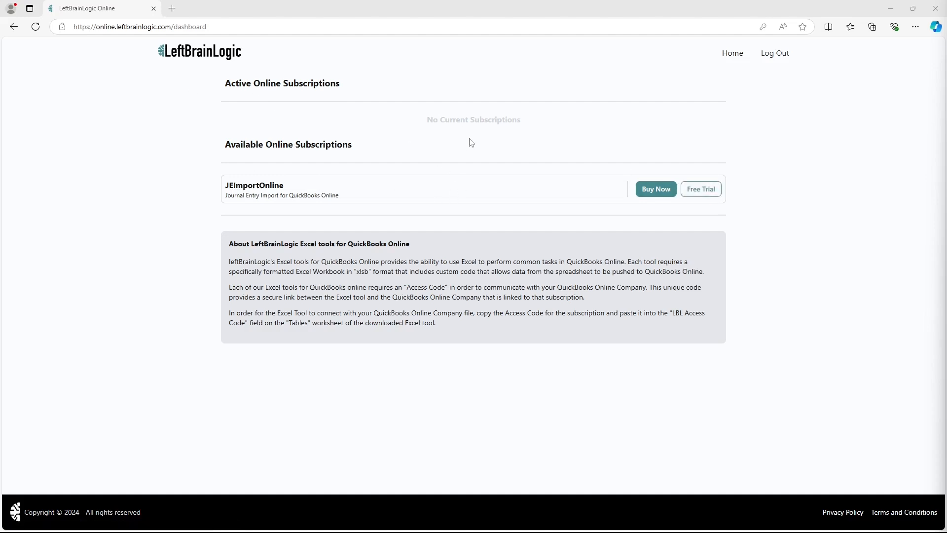
# Start a free trial of JEImportOnline and connect the subscription to the QuickBooks company Sample Company, LLC
pyautogui.click(707, 193)
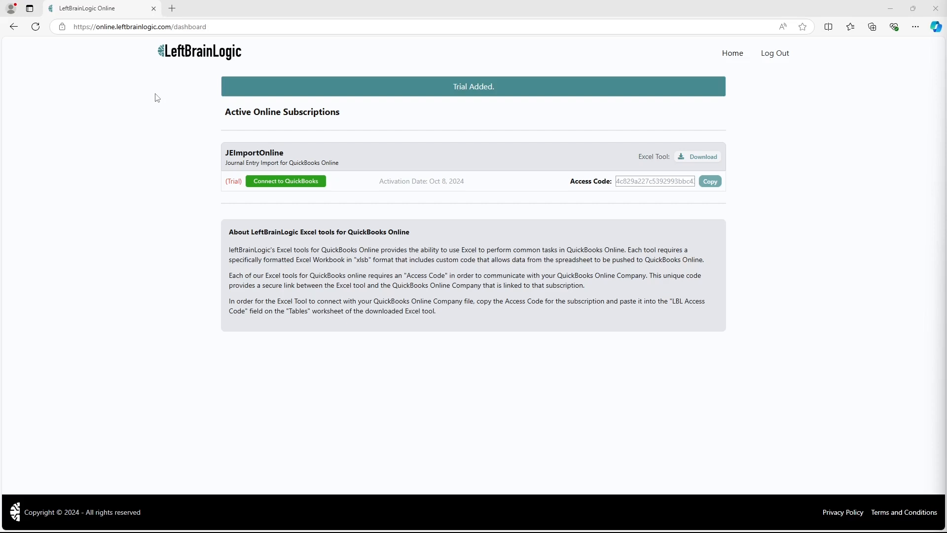
pyautogui.hotkey('alt', 'Left')
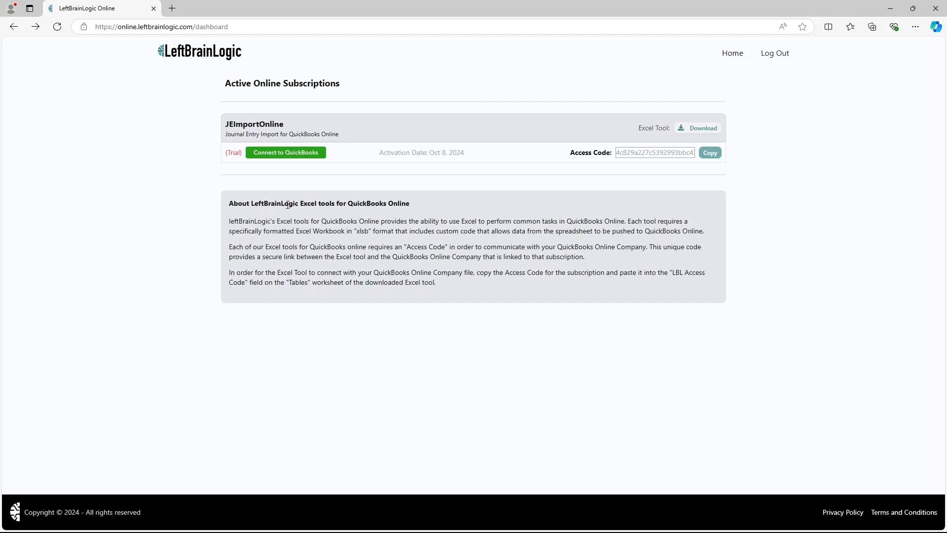
pyautogui.click(278, 157)
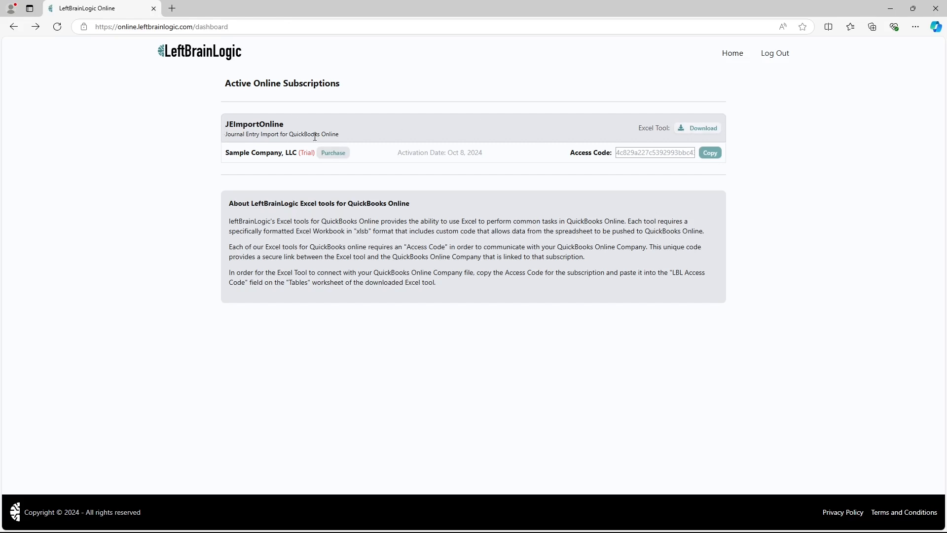
# Request the JEImportOnline Excel tool download by entering the email address for the link and agreeing to the terms
pyautogui.click(706, 133)
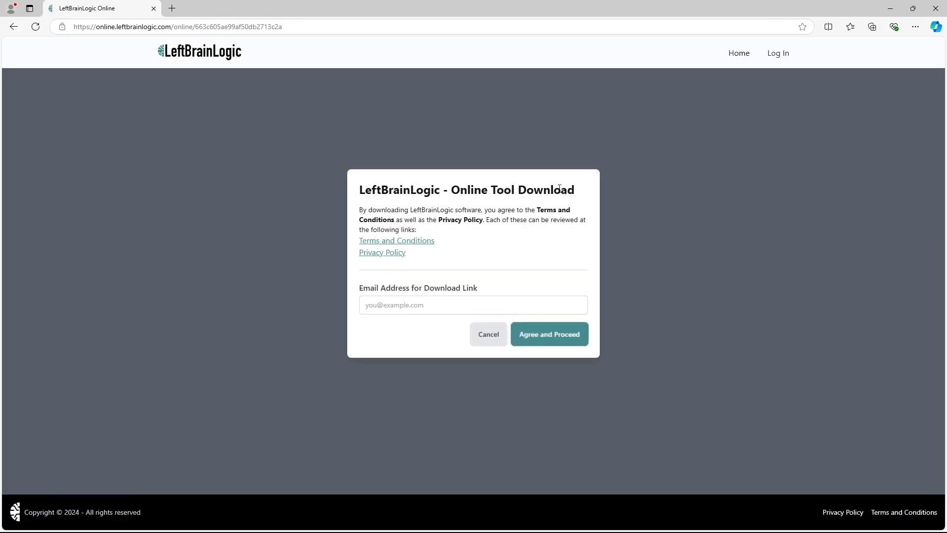
pyautogui.click(394, 341)
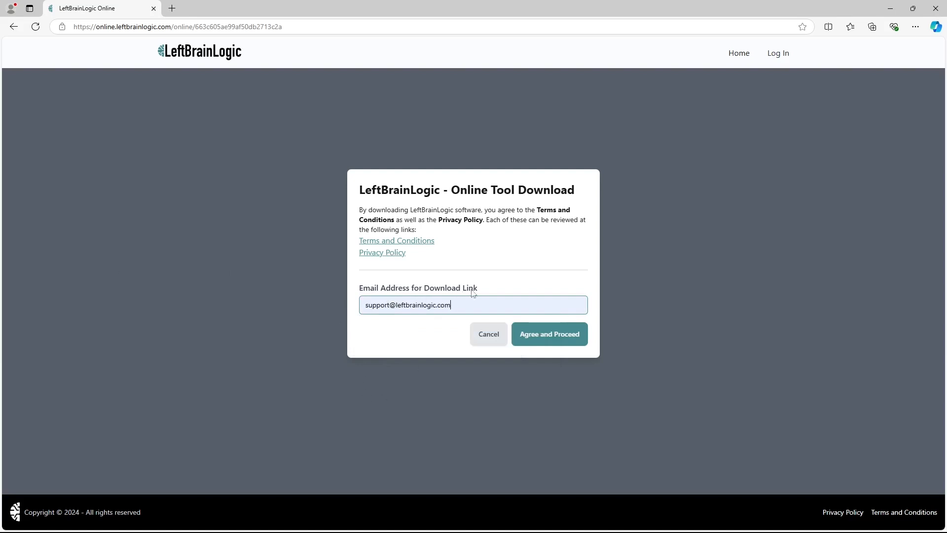
pyautogui.click(541, 337)
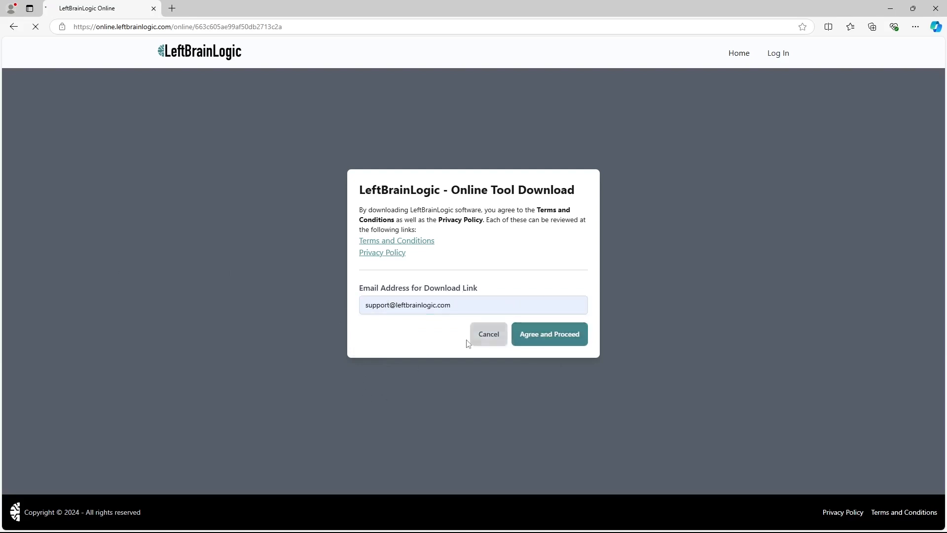
pyautogui.click(403, 298)
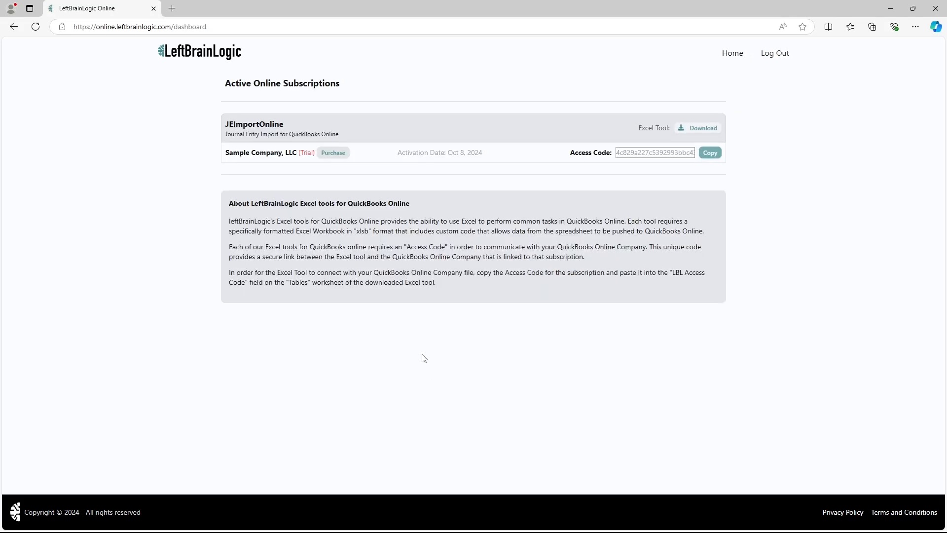
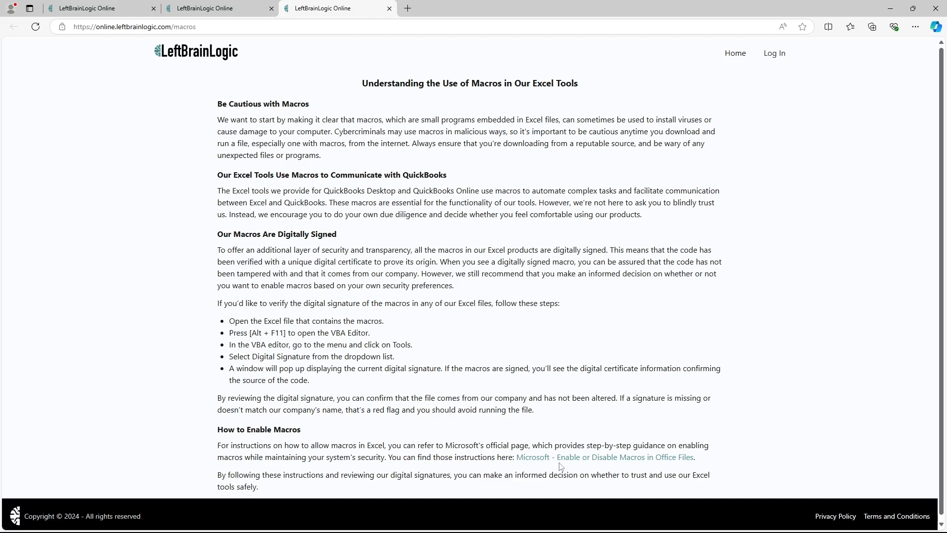
# Open Microsoft's article on enabling or disabling macros and read how to unblock macros in a single file
pyautogui.click(600, 462)
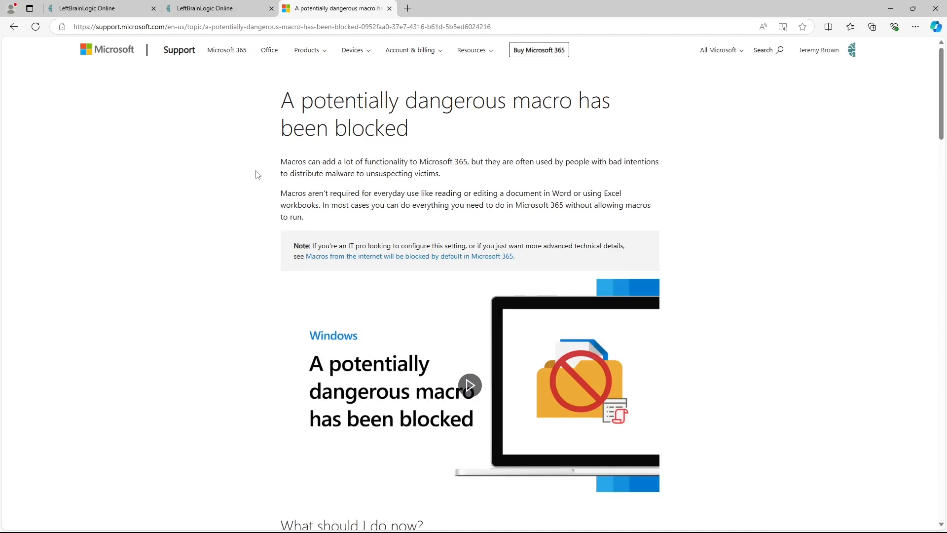
pyautogui.scroll(-5, 264, 217)
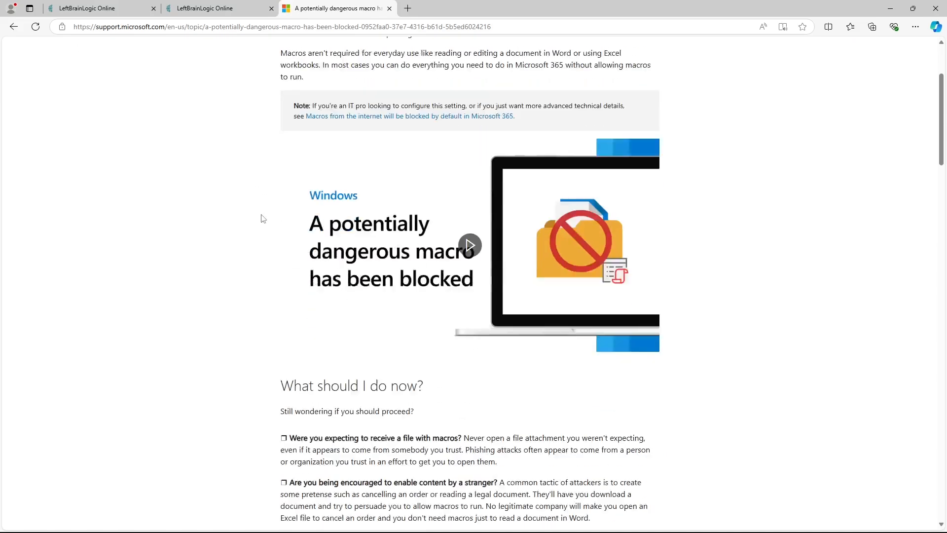
pyautogui.scroll(-3, 279, 321)
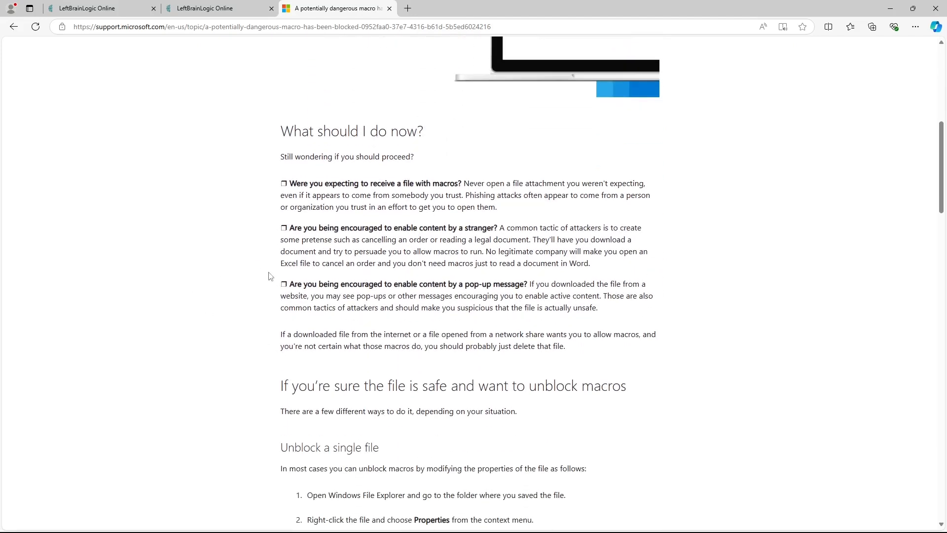
pyautogui.scroll(-5, 271, 313)
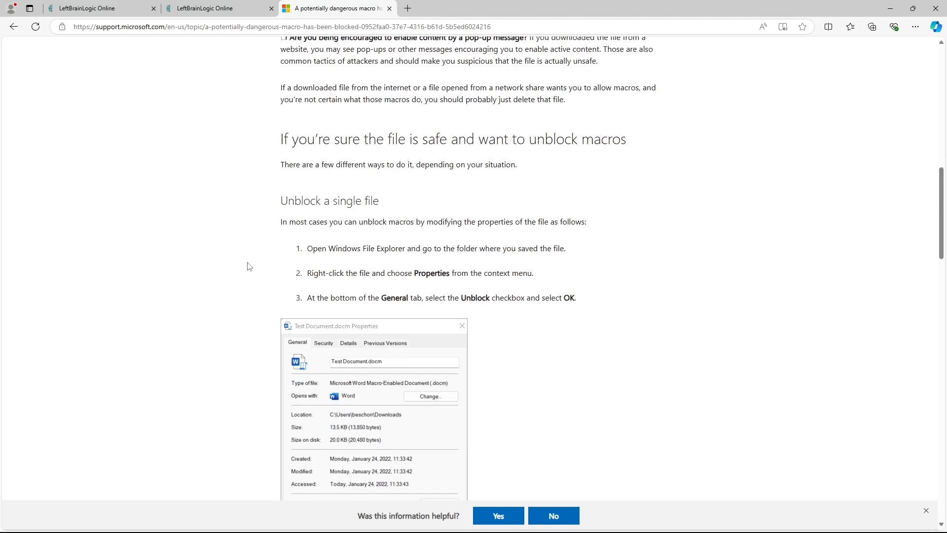
# Switch to the JEImportOnline_v1.01 workbook in Excel and read the Info worksheet's requirements, posting instructions and license agreement
pyautogui.hotkey('alt', 'Tab')
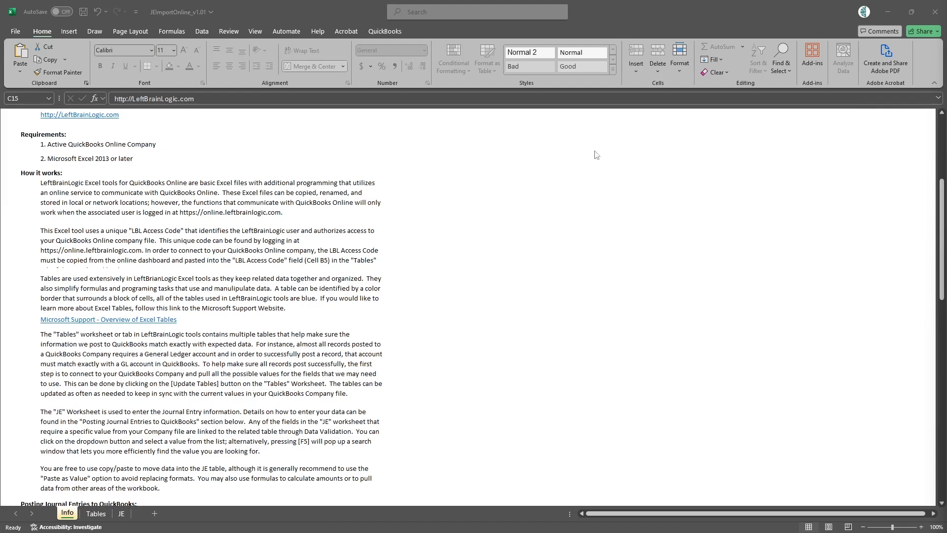
pyautogui.scroll(5, 266, 277)
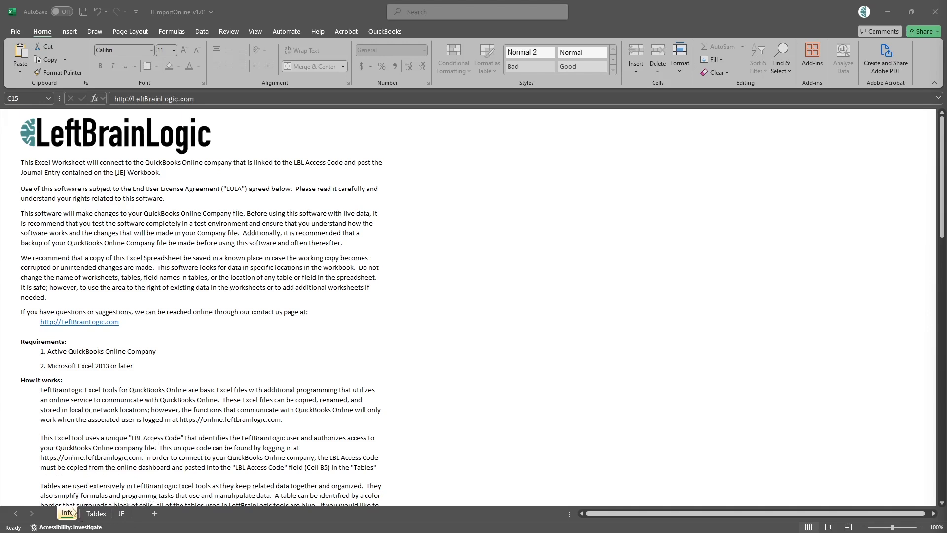
pyautogui.scroll(-1, 256, 232)
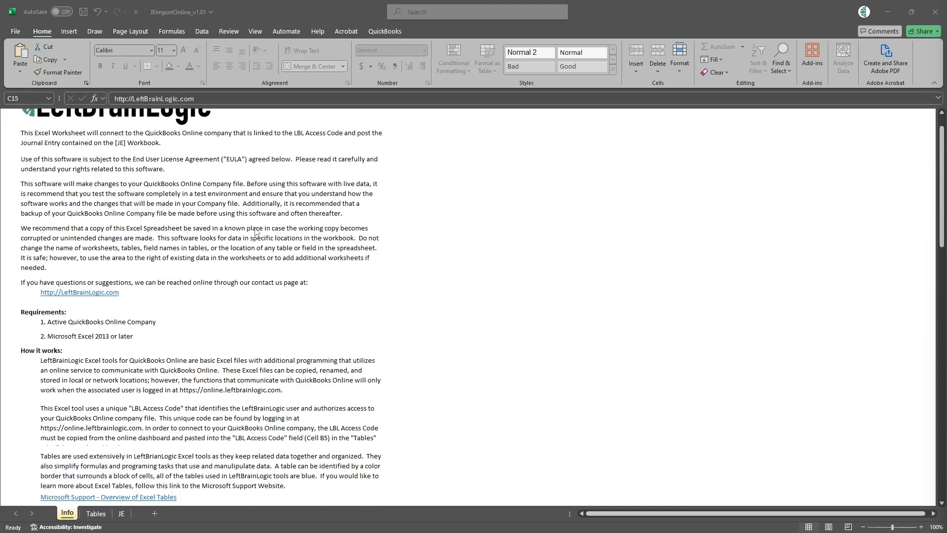
pyautogui.scroll(-2, 256, 232)
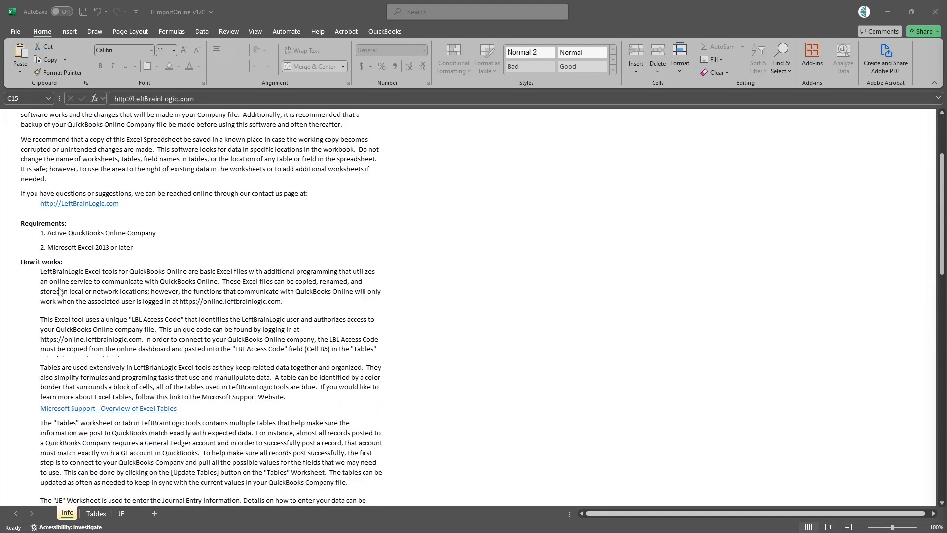
pyautogui.scroll(-2, 59, 291)
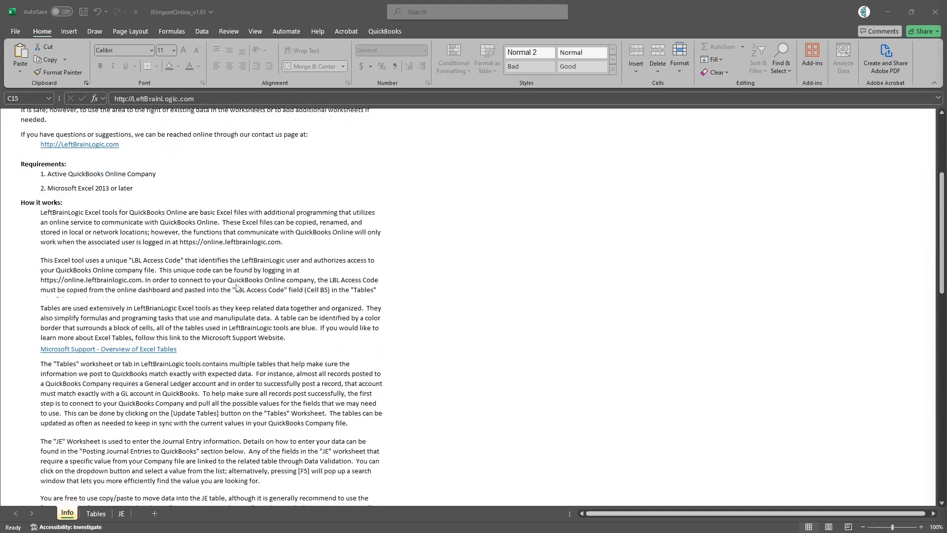
pyautogui.scroll(-3, 236, 287)
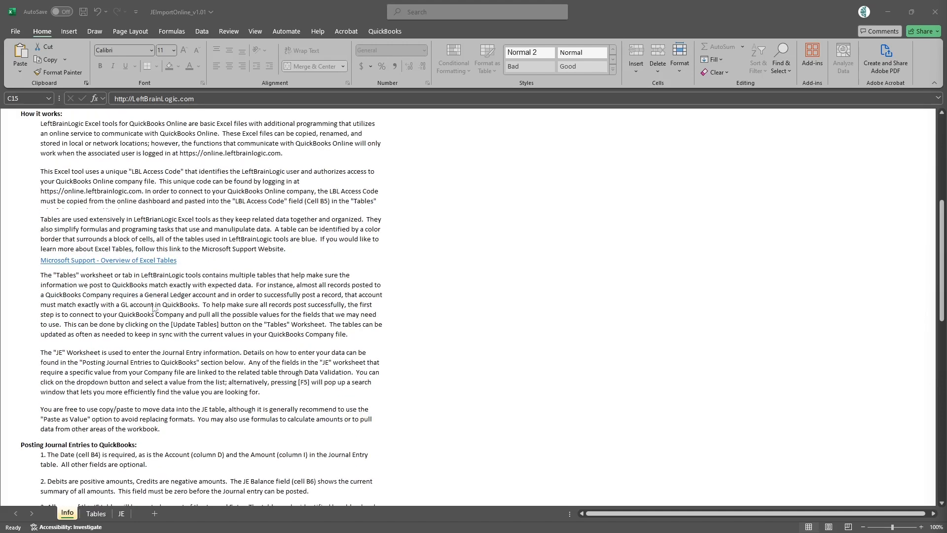
pyautogui.scroll(-2, 153, 311)
pyautogui.scroll(-3, 178, 347)
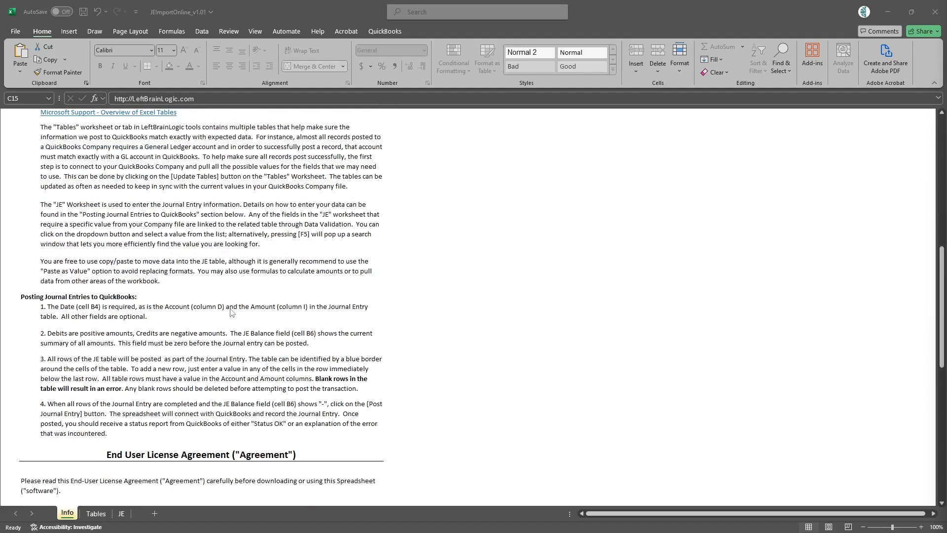
pyautogui.scroll(-4, 131, 375)
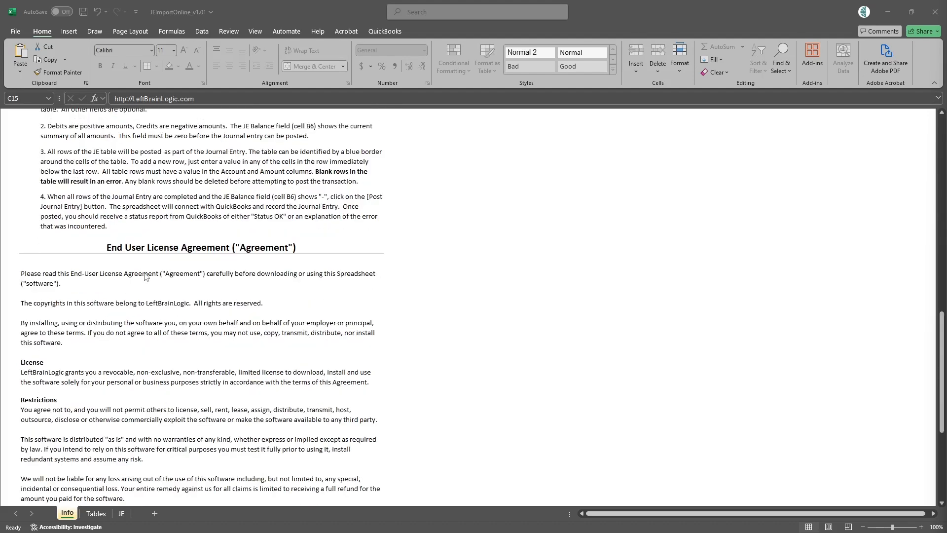
pyautogui.scroll(15, 146, 277)
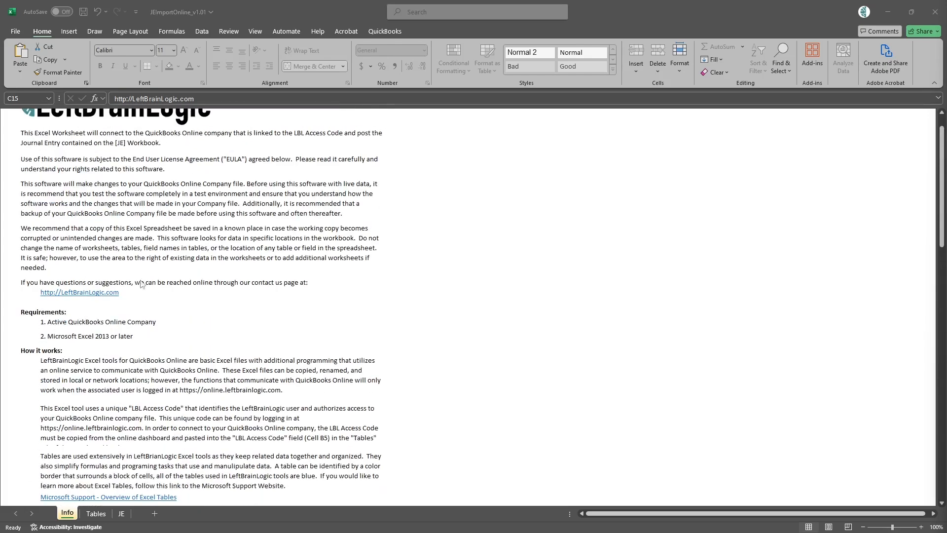
# Look over the Tables worksheet and the journal entry form on the JE worksheet, ending on Tables
pyautogui.click(96, 513)
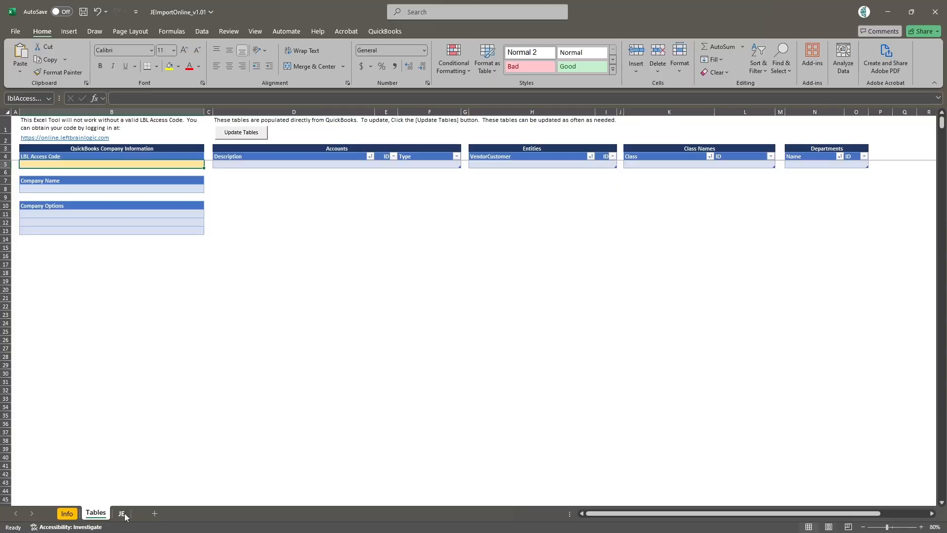
pyautogui.click(125, 513)
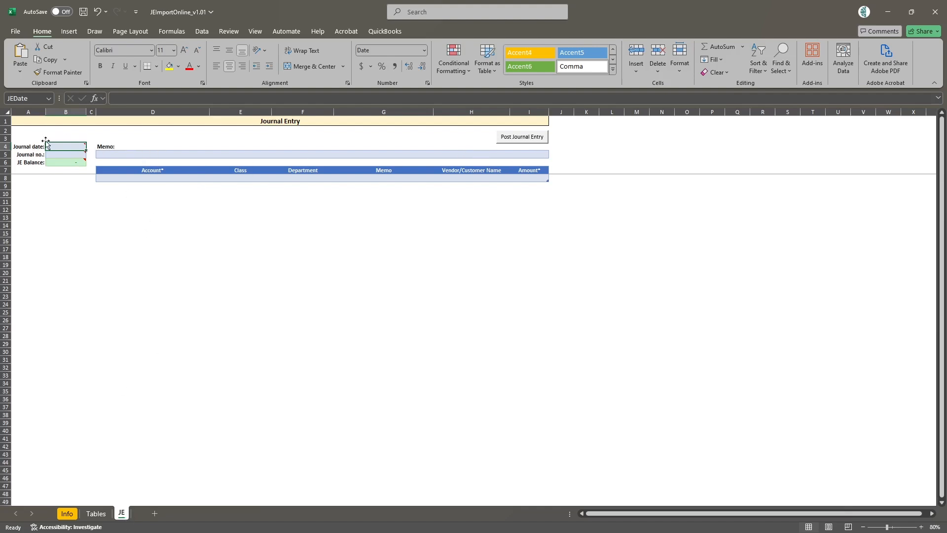
pyautogui.moveTo(63, 145)
pyautogui.click(95, 514)
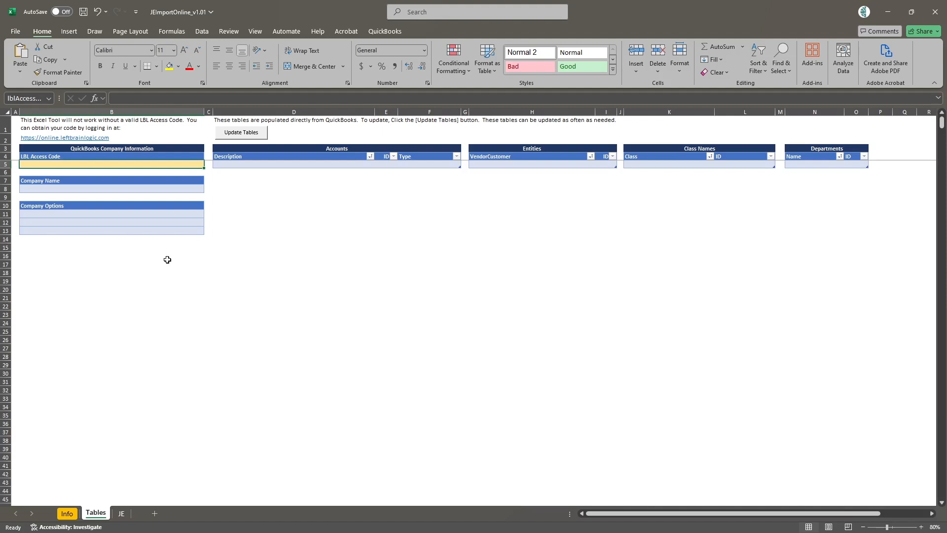
# Copy the subscription's access code from the LeftBrainLogic dashboard in the browser and paste it into the LBL Access Code cell on the Tables worksheet
pyautogui.hotkey('alt', 'Tab')
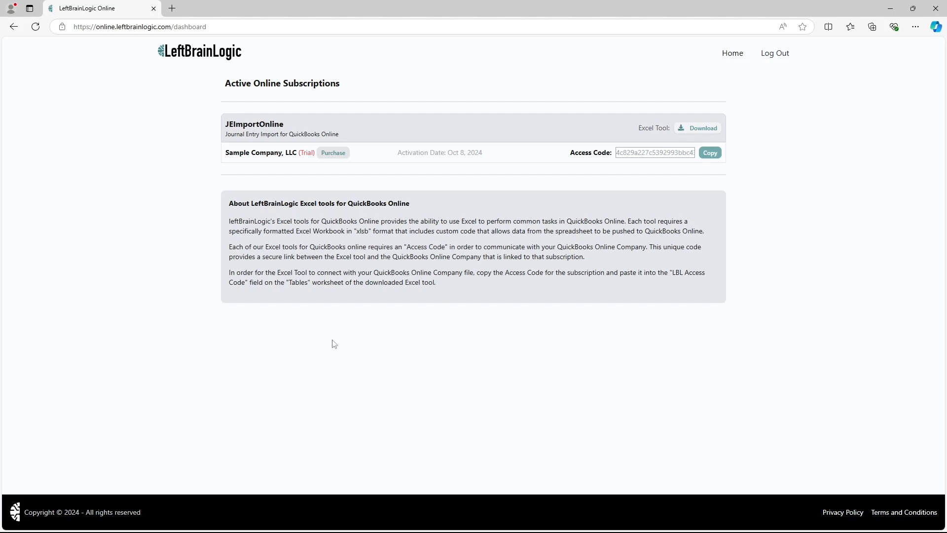
pyautogui.click(710, 153)
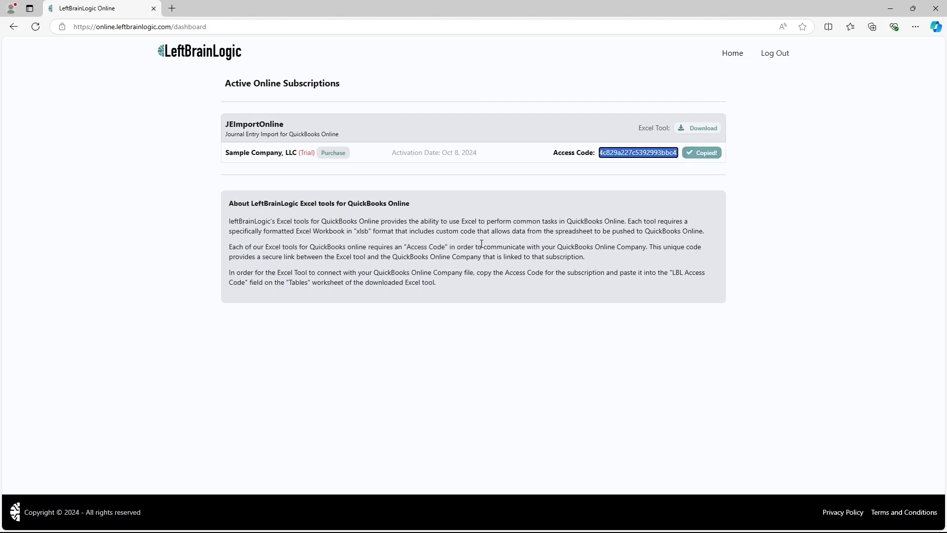
pyautogui.hotkey('alt', 'Tab')
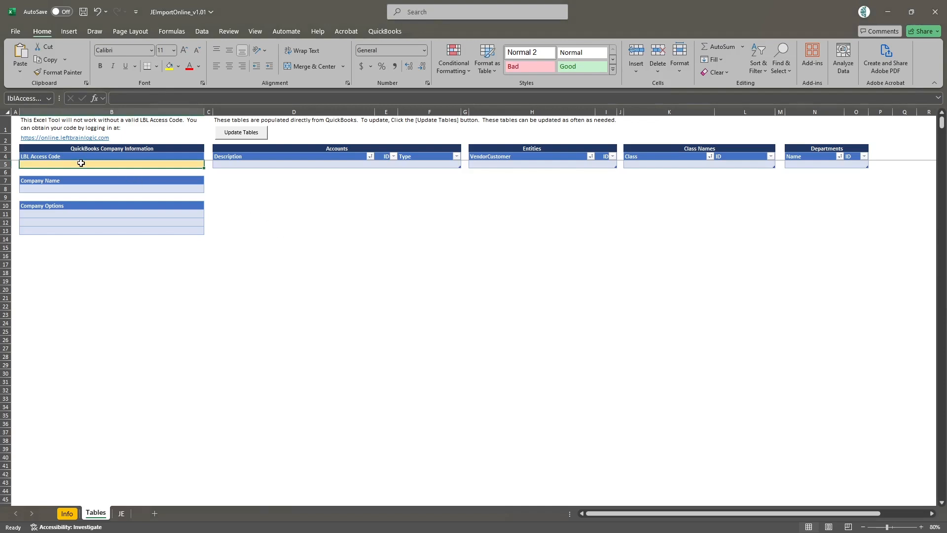
pyautogui.hotkey('ctrl', 'v')
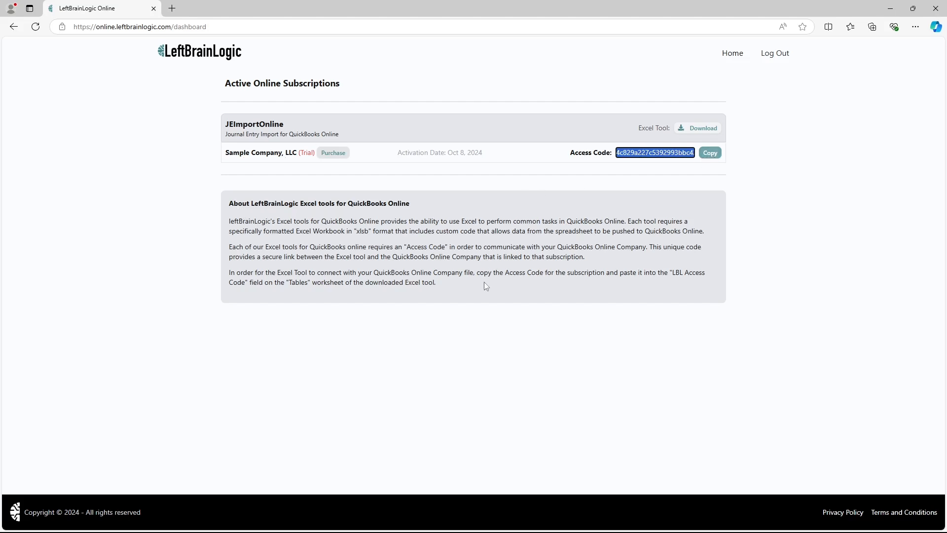
pyautogui.hotkey('alt', 'Tab')
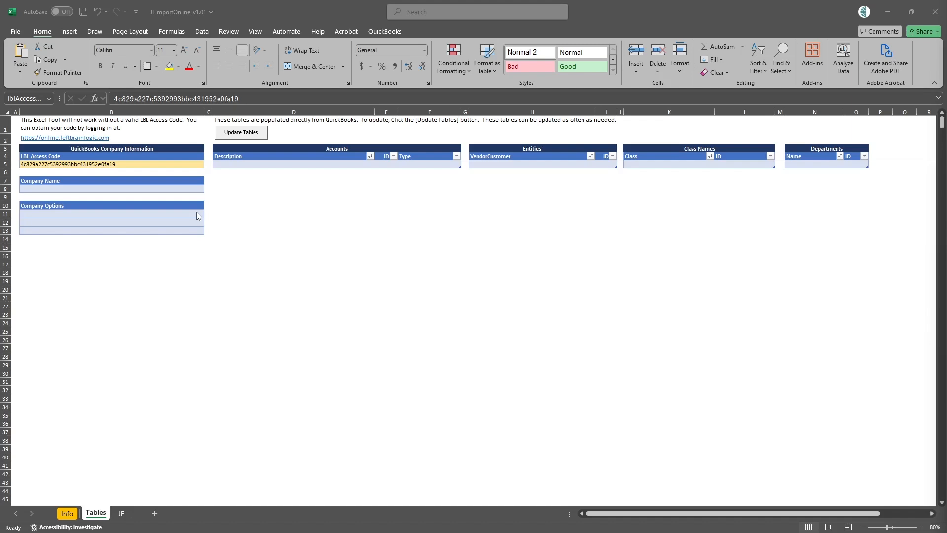
pyautogui.hotkey('ctrl', 'v')
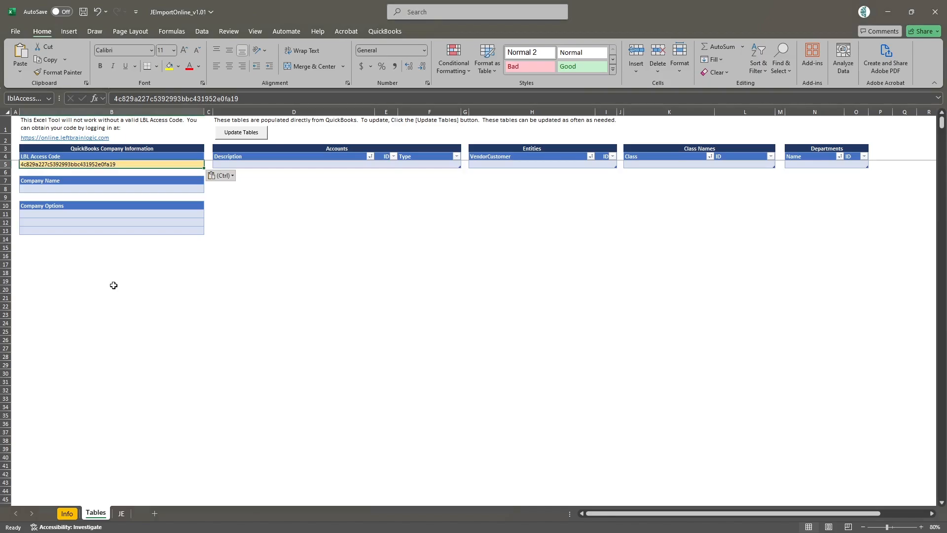
# Log out of the LeftBrainLogic site in the browser and return to the Excel workbook
pyautogui.hotkey('alt', 'Tab')
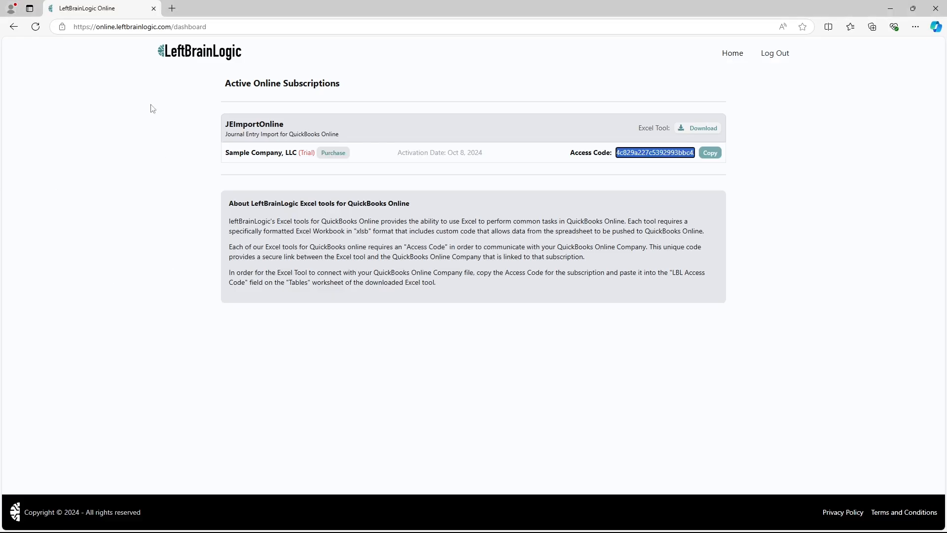
pyautogui.click(781, 52)
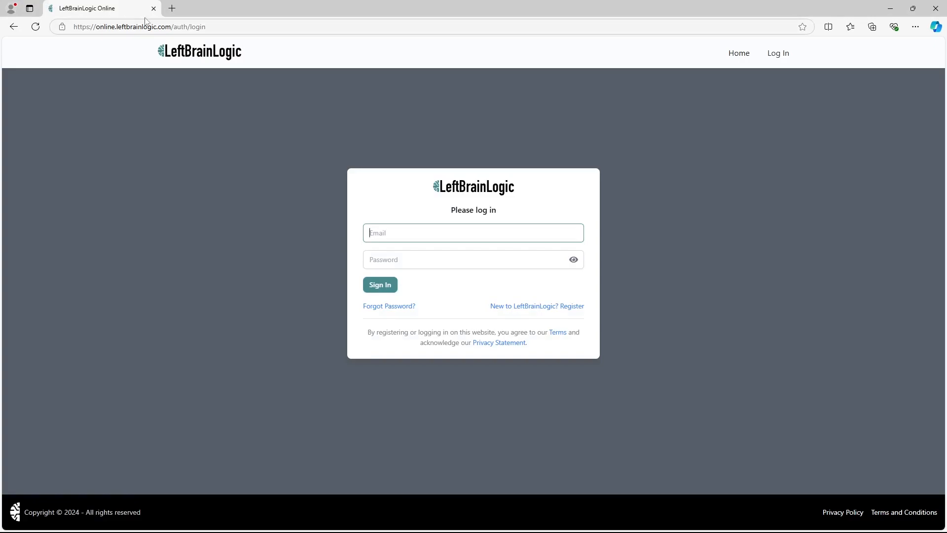
pyautogui.hotkey('alt', 'Tab')
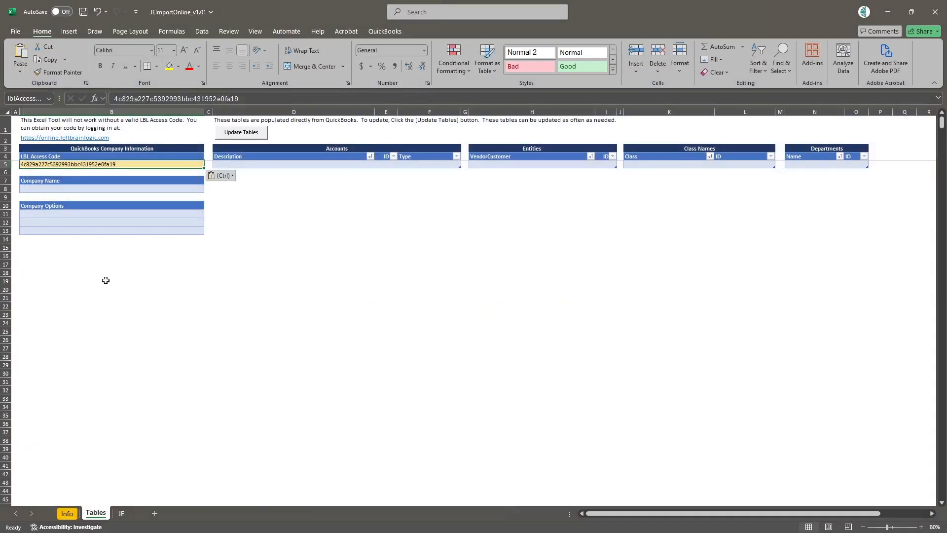
# Update the tables on the Tables worksheet from QuickBooks, returning to Excel from the LeftBrainLogic dashboard to confirm the login
pyautogui.click(241, 133)
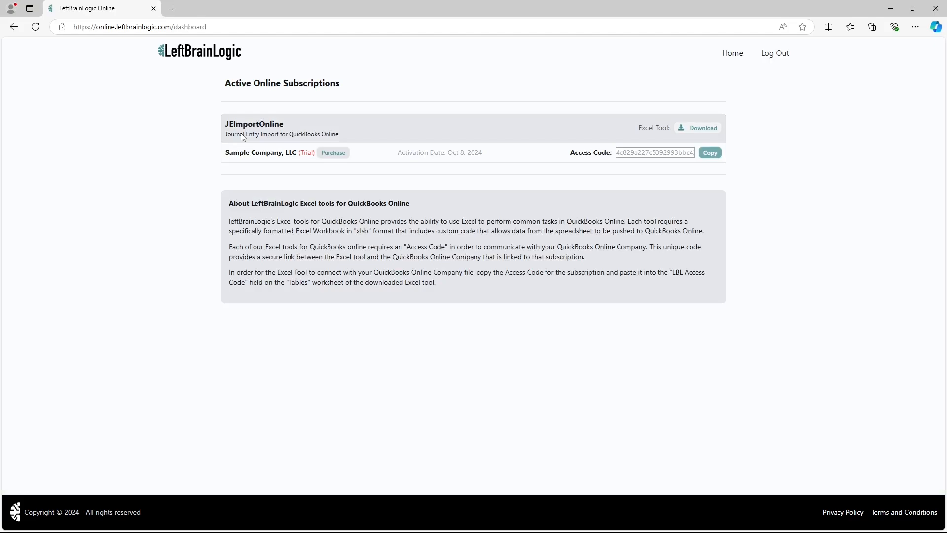
pyautogui.hotkey('alt', 'Tab')
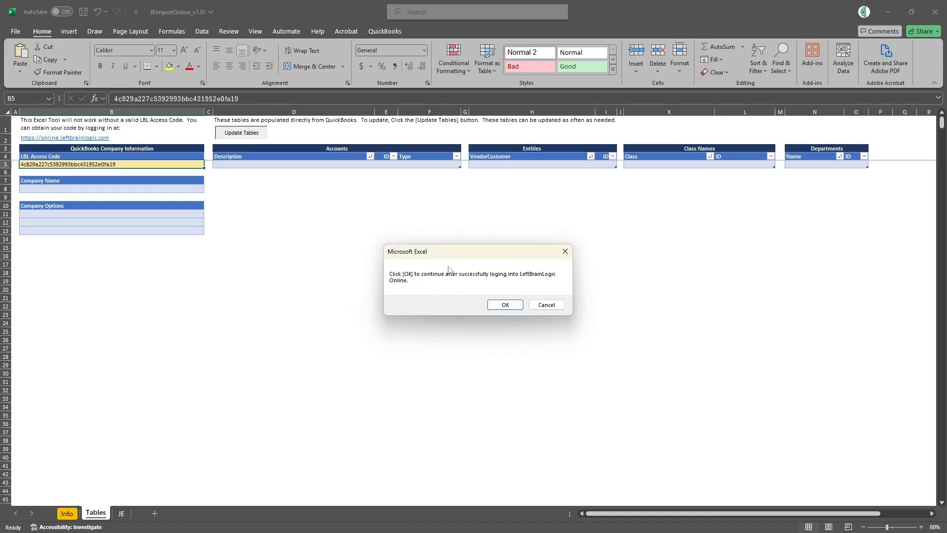
pyautogui.click(498, 304)
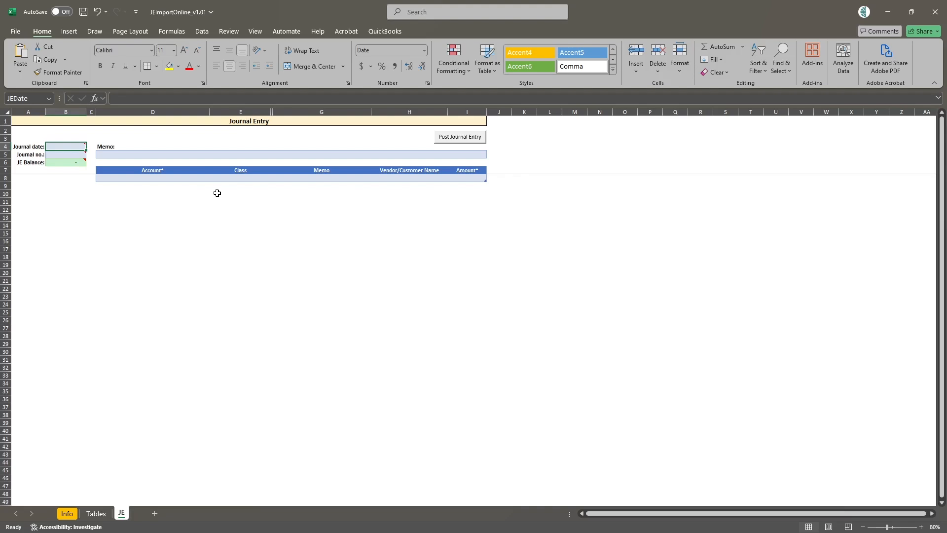
# Set the first journal line's account to Office Expenses on the JE worksheet, picking it from the suggestions for "off"
pyautogui.click(148, 178)
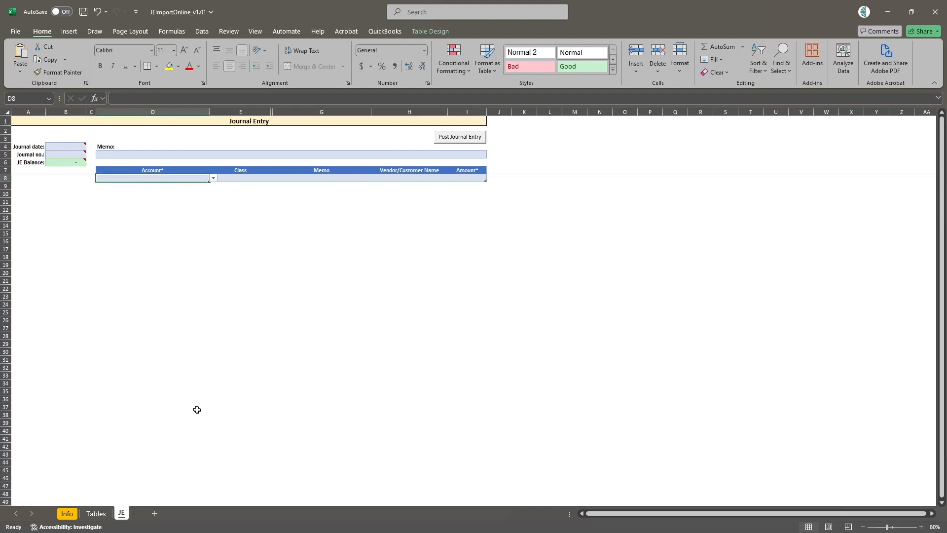
pyautogui.write('off')
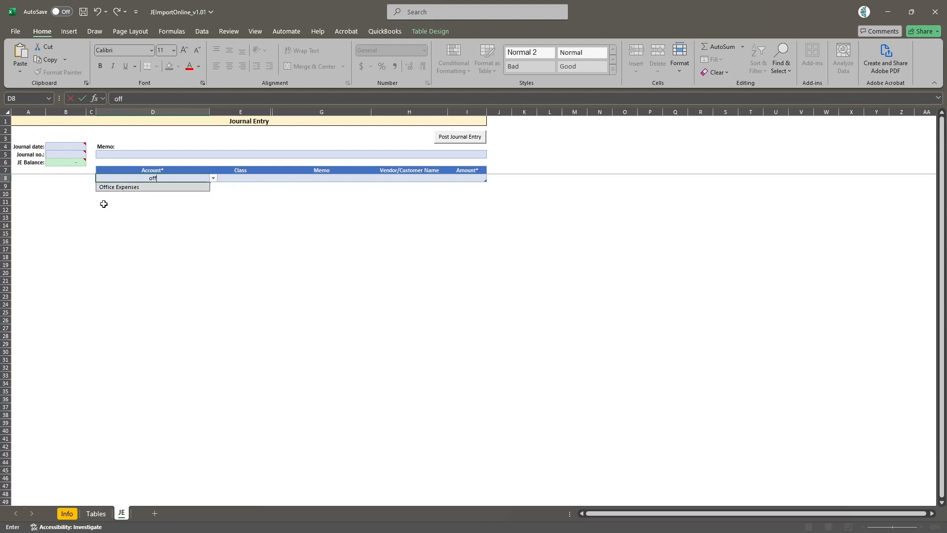
pyautogui.click(133, 188)
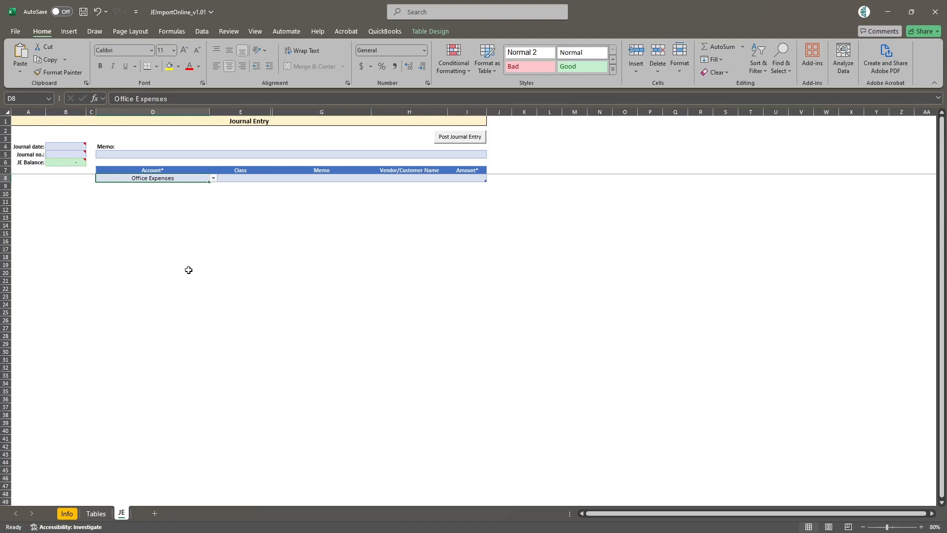
# Open the Account Lookup for the same account cell, find "offi" and insert Office Expenses (Expense)
pyautogui.hotkey('ctrl', 'l')
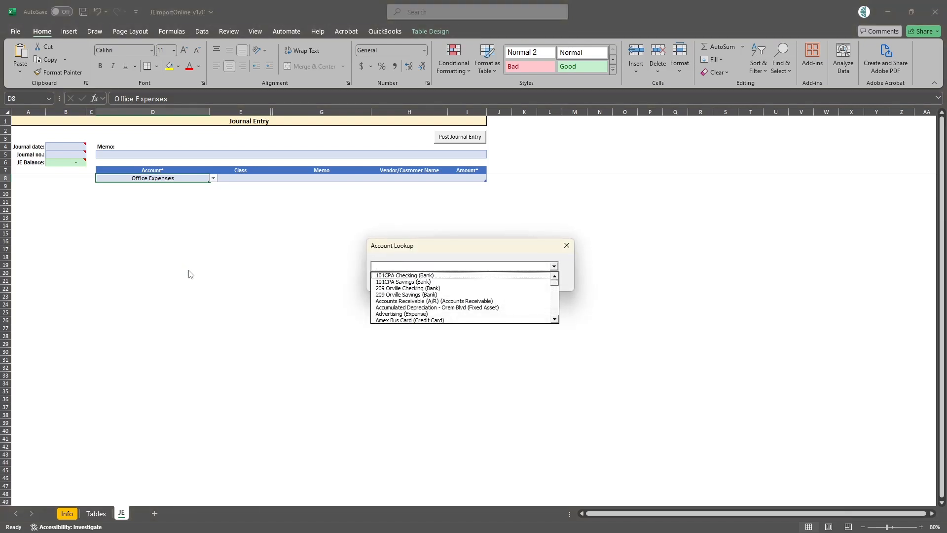
pyautogui.write('offi')
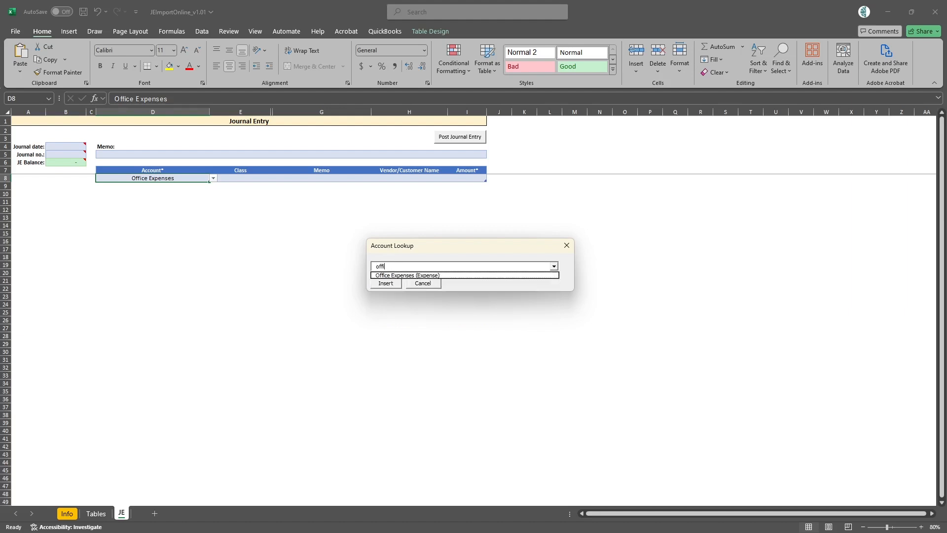
pyautogui.click(384, 275)
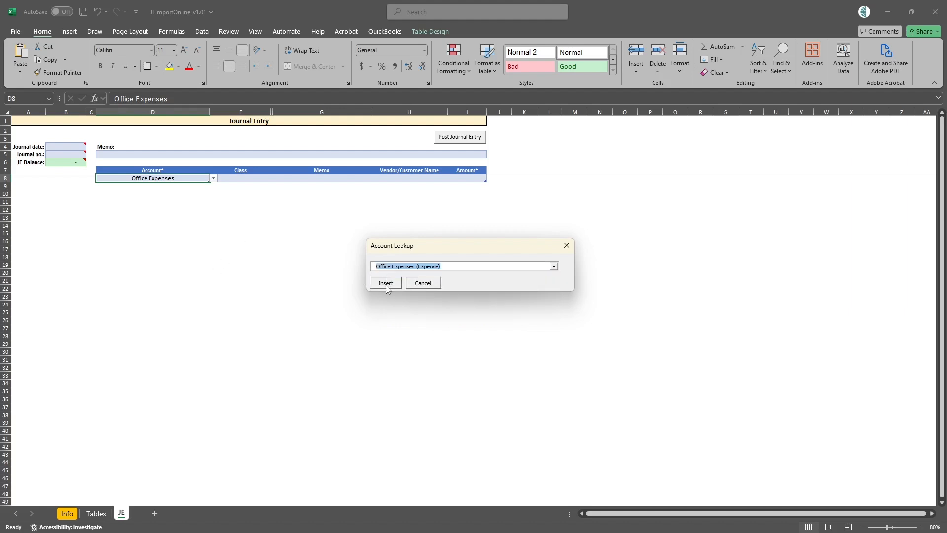
pyautogui.click(386, 285)
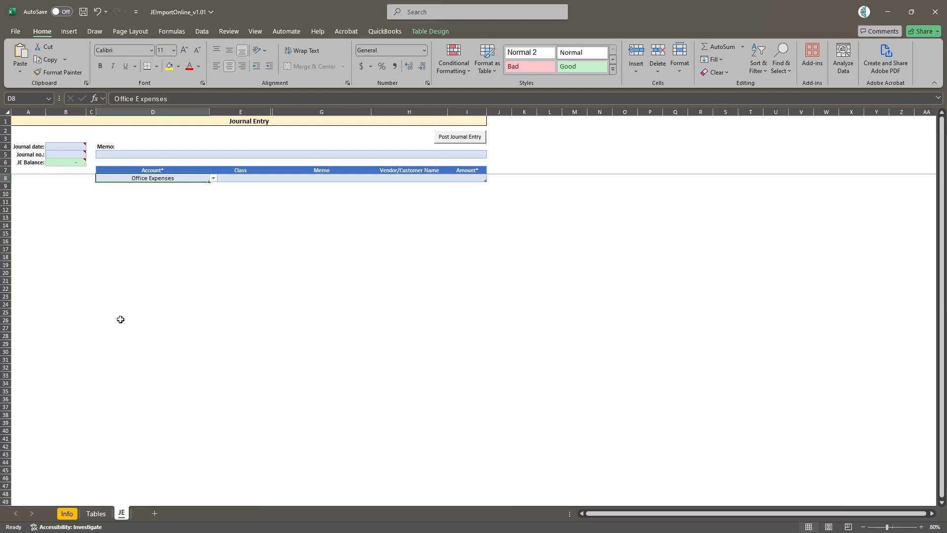
# Fill in the journal entry header with date 1/1/2025, journal number 123 and memo "test memo"
pyautogui.hotkey('alt', 'Tab')
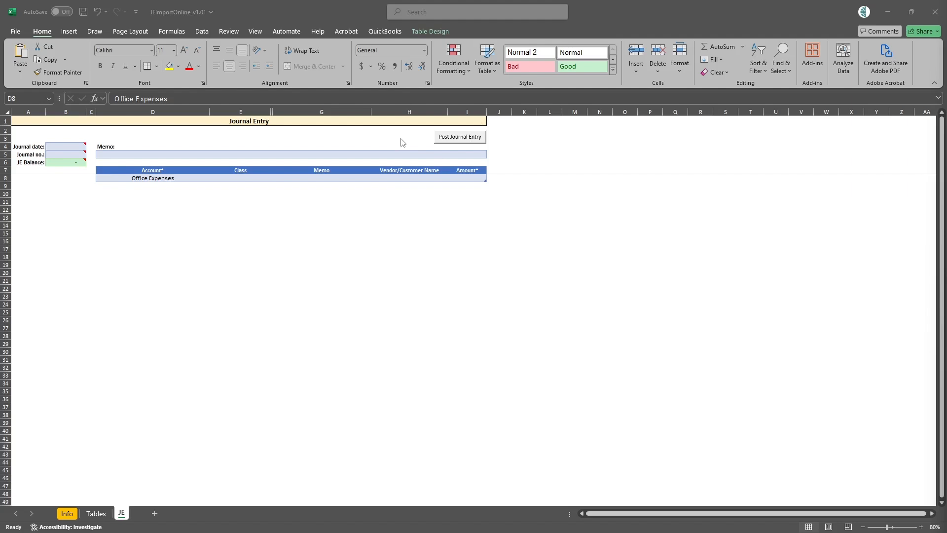
pyautogui.click(64, 146)
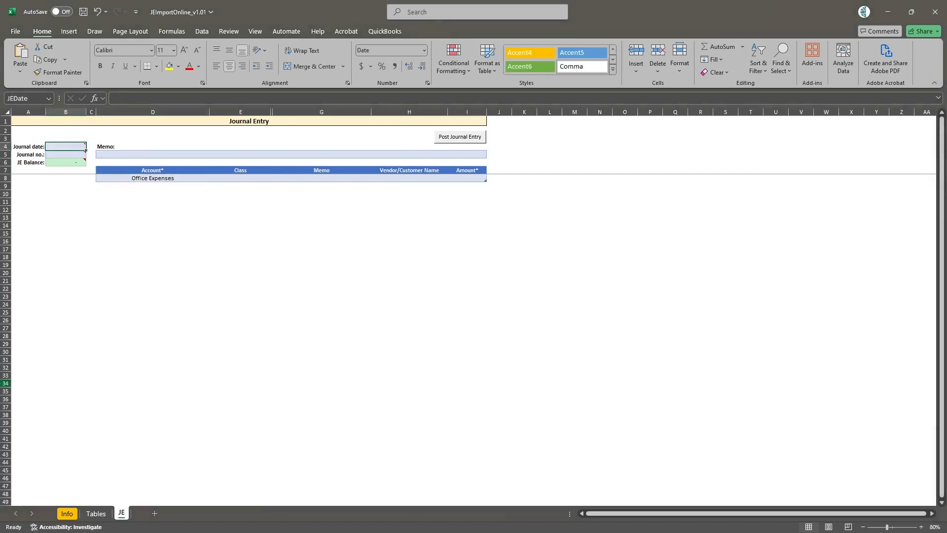
pyautogui.write('1/')
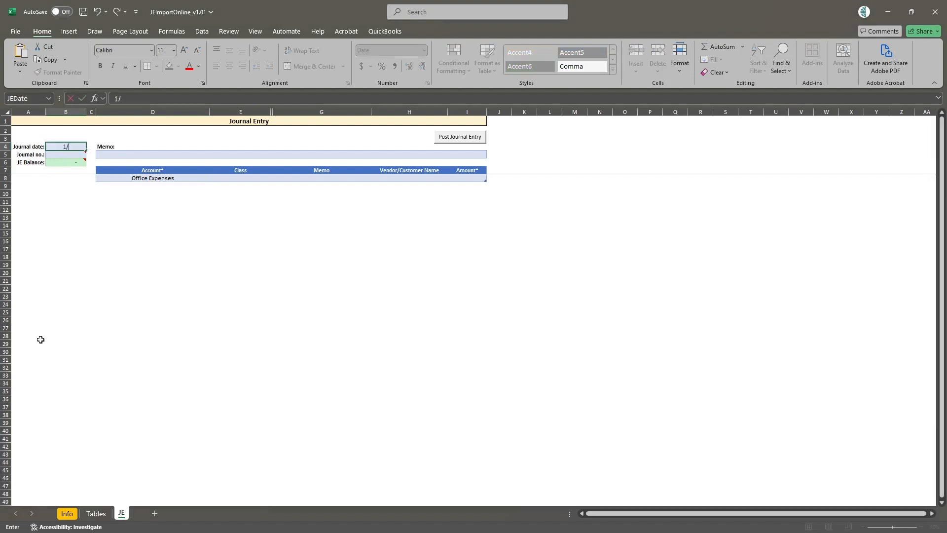
pyautogui.write('1/2025')
pyautogui.press('Return')
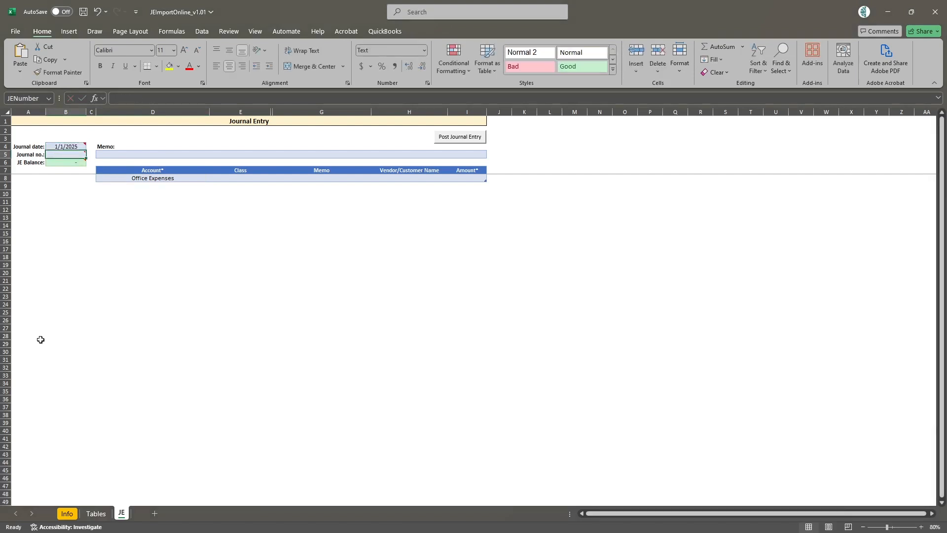
pyautogui.write('123')
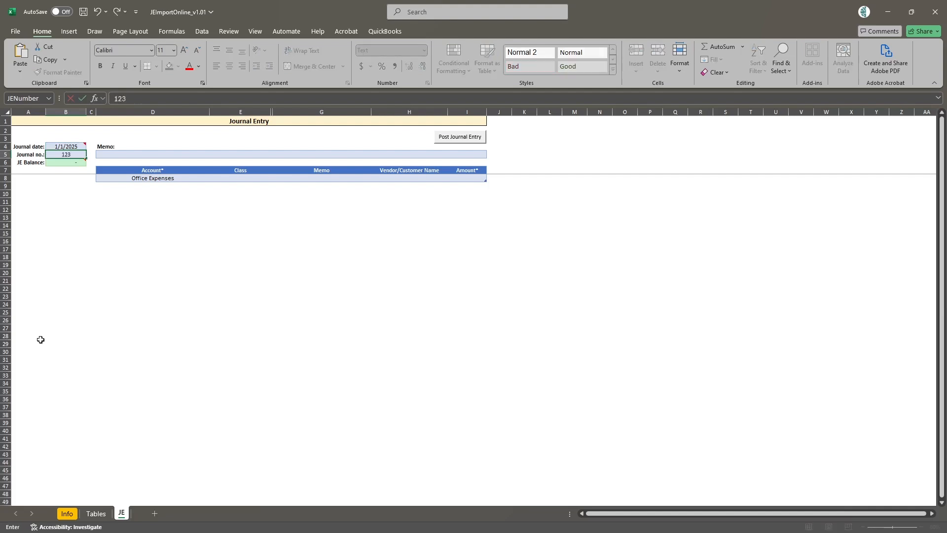
pyautogui.click(169, 155)
pyautogui.write('test memo')
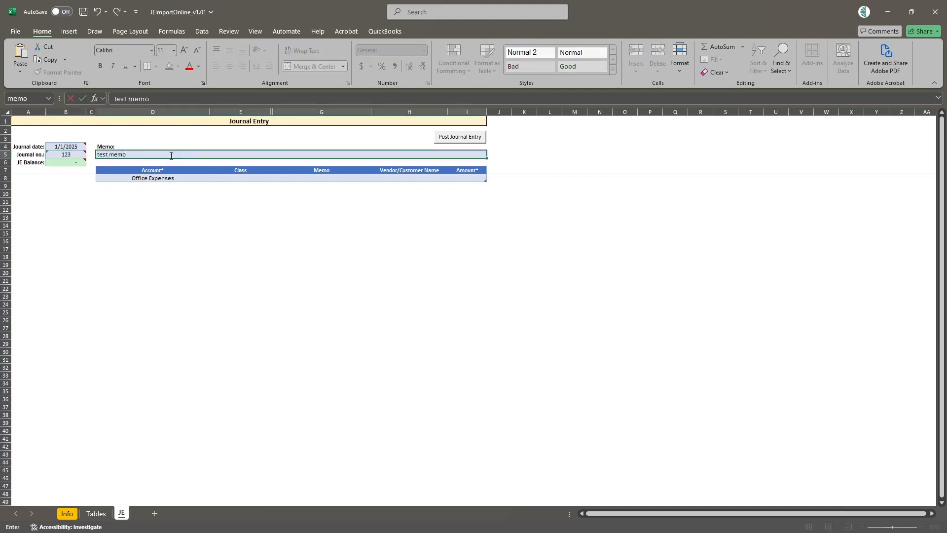
# Complete the Office Expenses line with memo "Exp Line Memo" and amount 50, and check the JE Balance cell
pyautogui.click(155, 180)
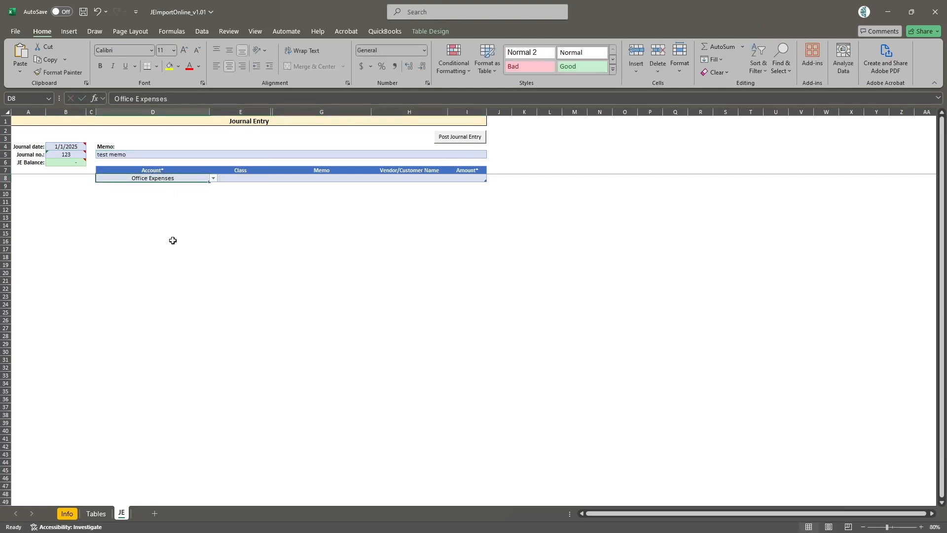
pyautogui.click(266, 179)
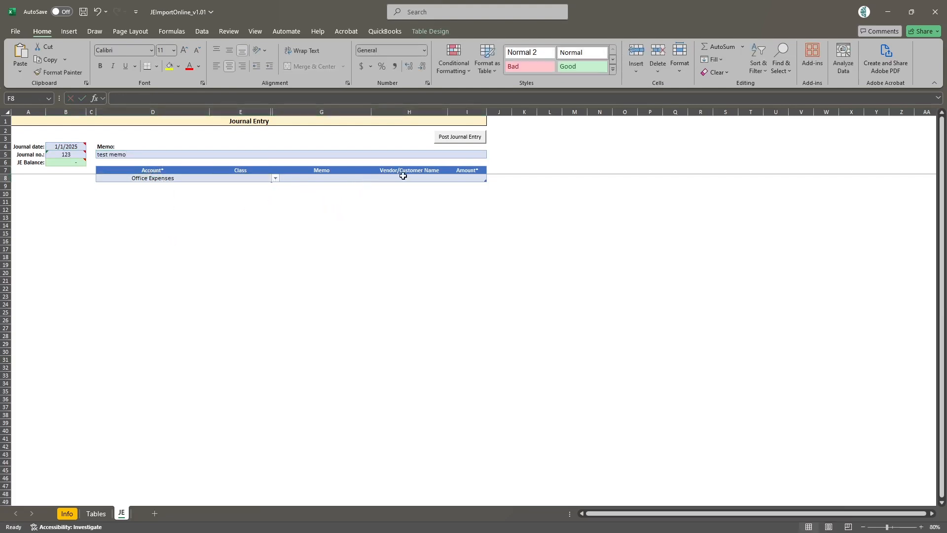
pyautogui.click(339, 177)
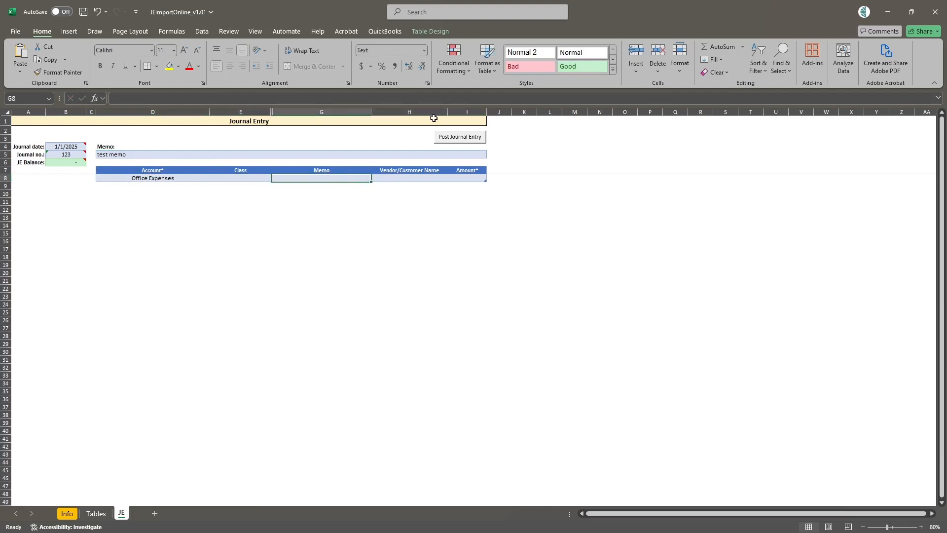
pyautogui.write('Exp')
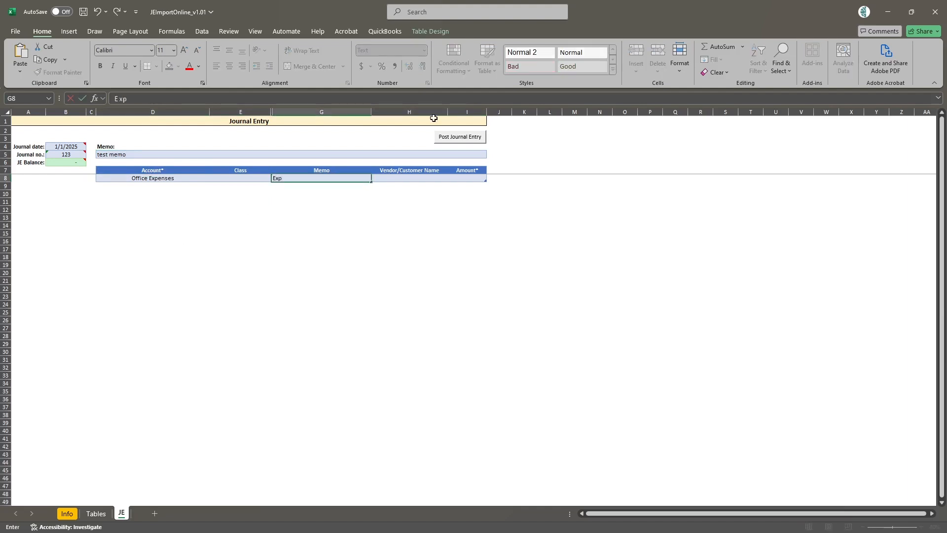
pyautogui.write(' Line Memo')
pyautogui.press('Tab')
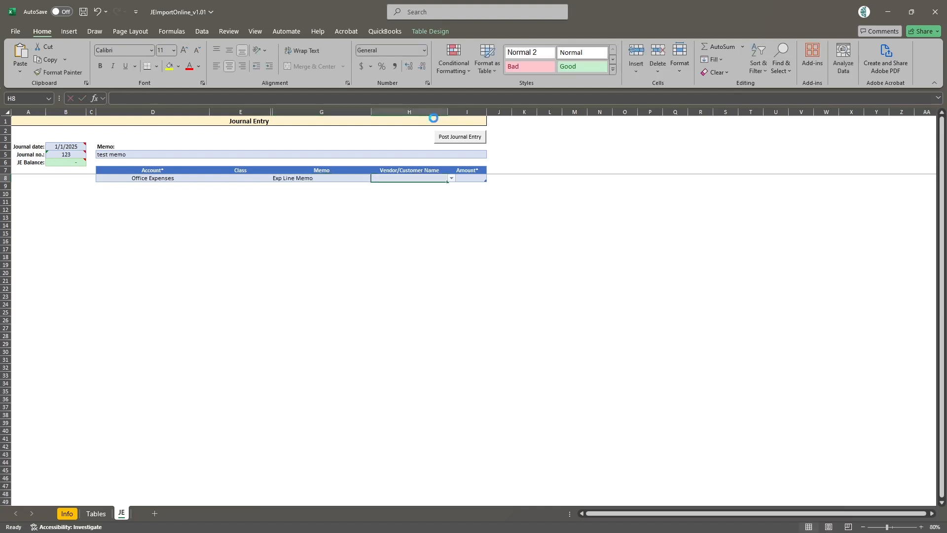
pyautogui.press('Tab')
pyautogui.write('50')
pyautogui.press('Return')
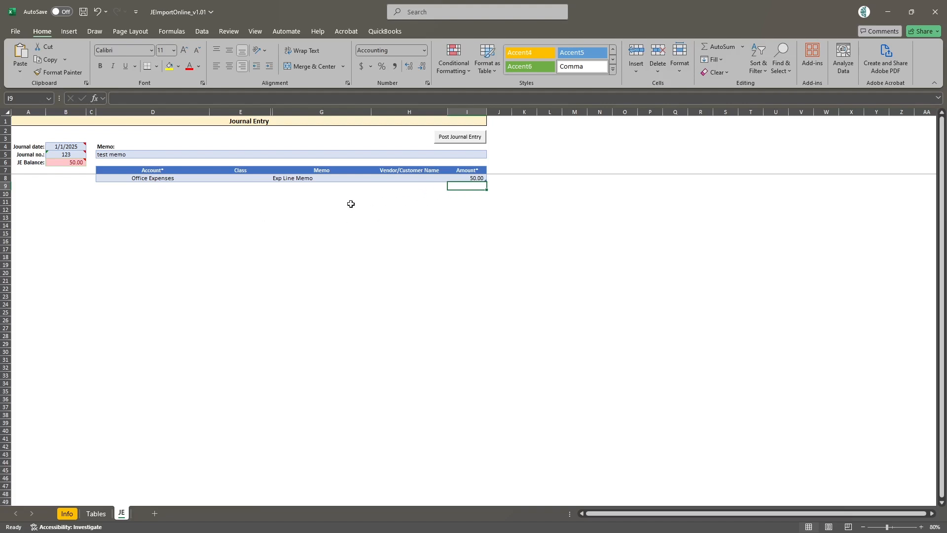
pyautogui.click(54, 163)
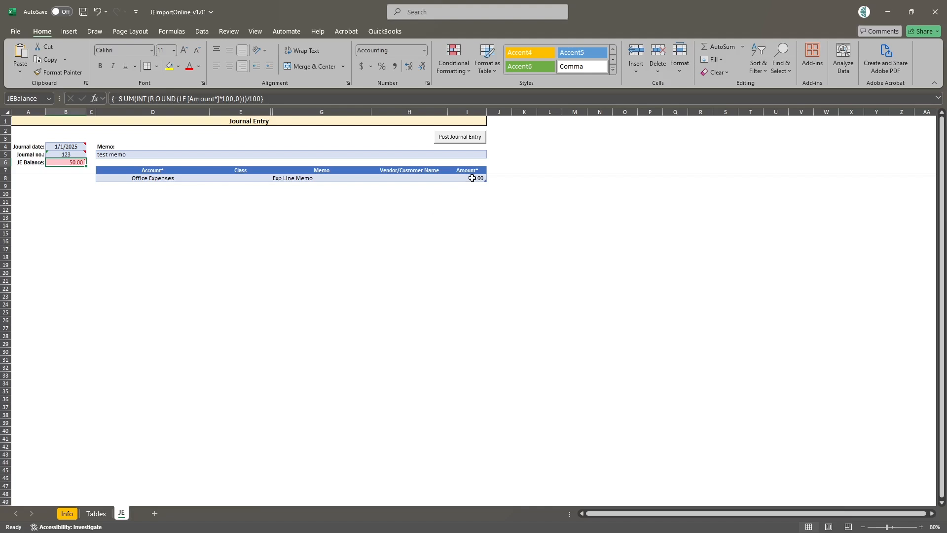
# Add a 101CPA Checking line with memo "Exp Line Memo" and amount -50, and post the journal entry to QuickBooks
pyautogui.click(150, 186)
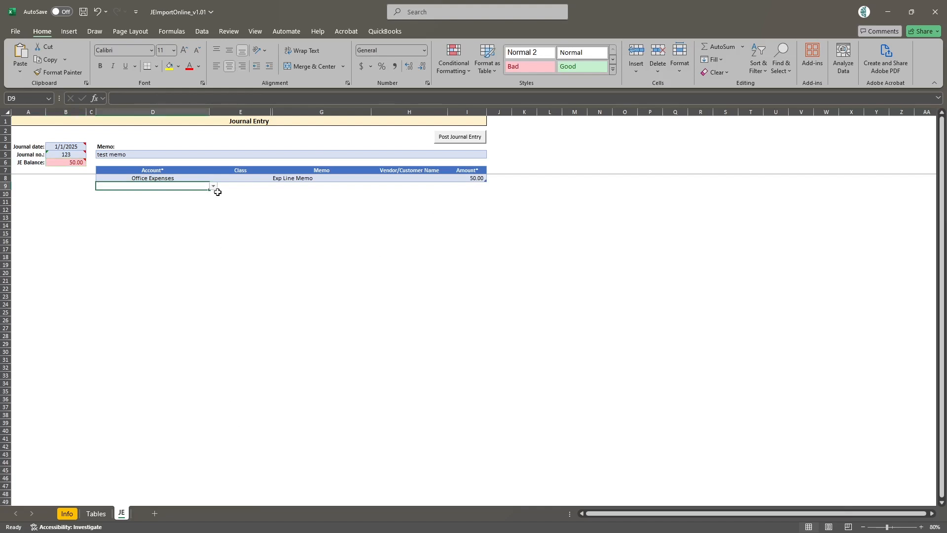
pyautogui.click(213, 187)
pyautogui.click(137, 195)
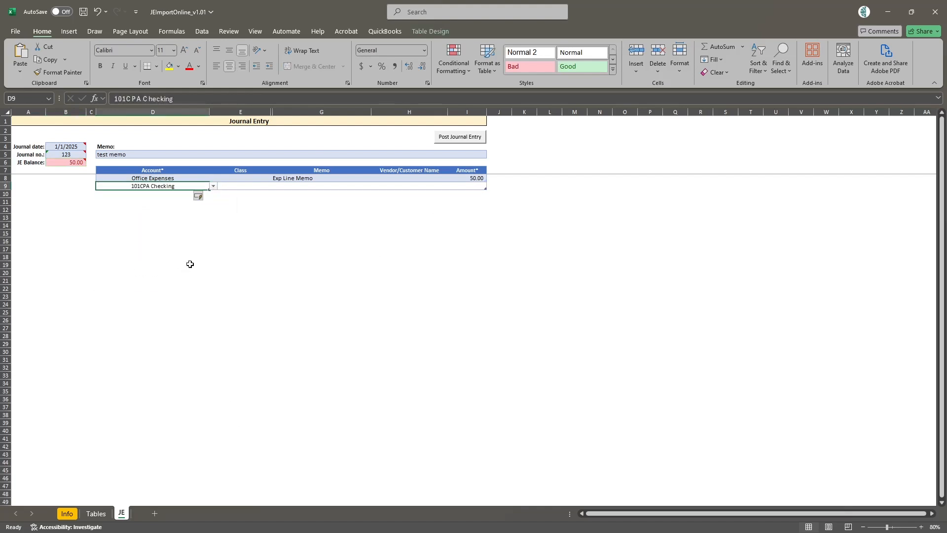
pyautogui.press('Tab')
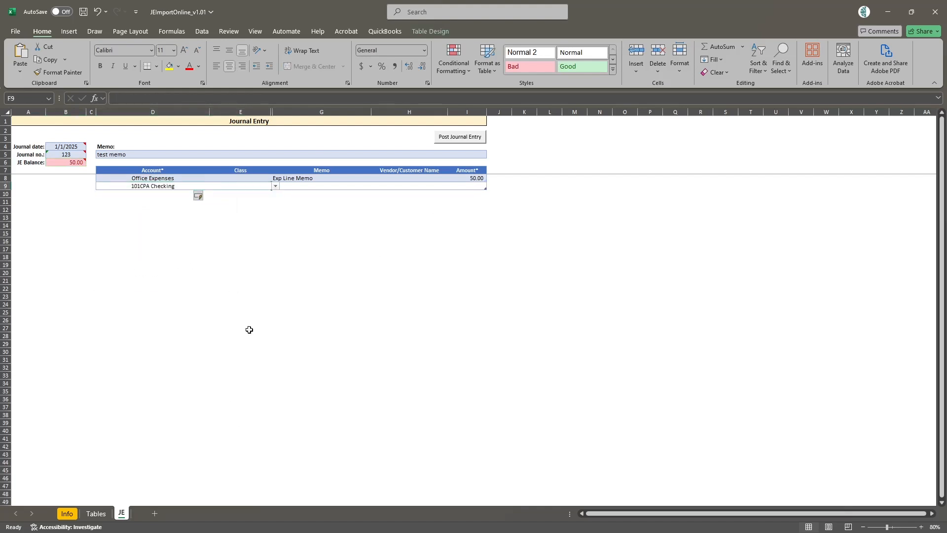
pyautogui.press('Tab')
pyautogui.write('Exp')
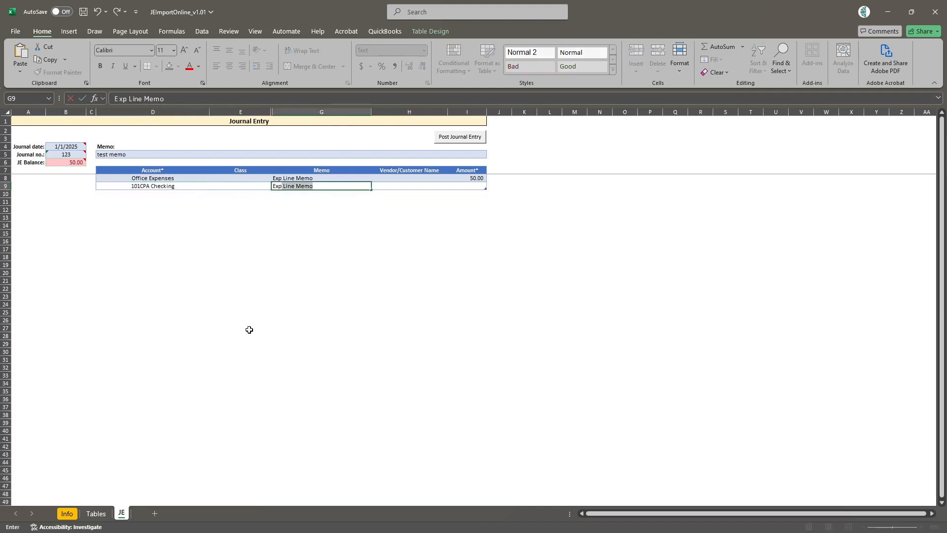
pyautogui.press('Tab')
pyautogui.press('Tab')
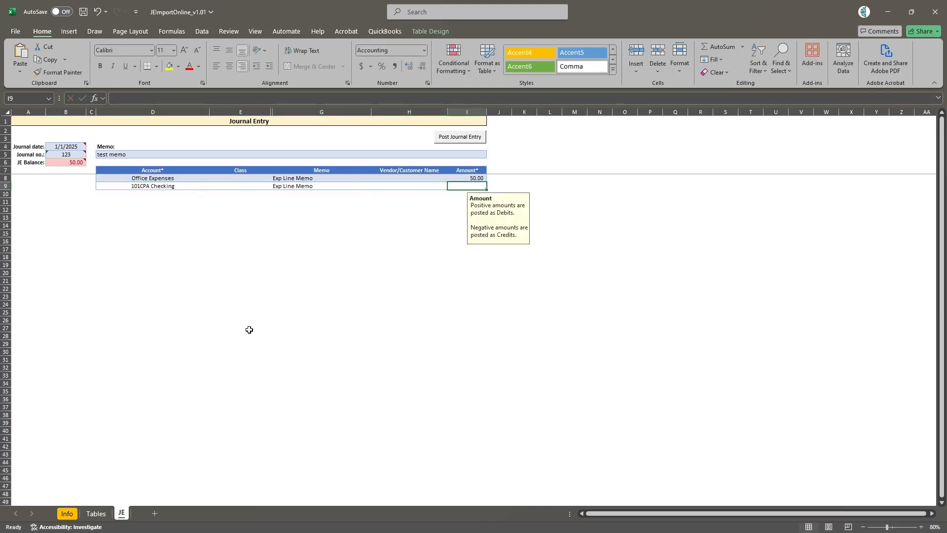
pyautogui.write('-50')
pyautogui.press('Return')
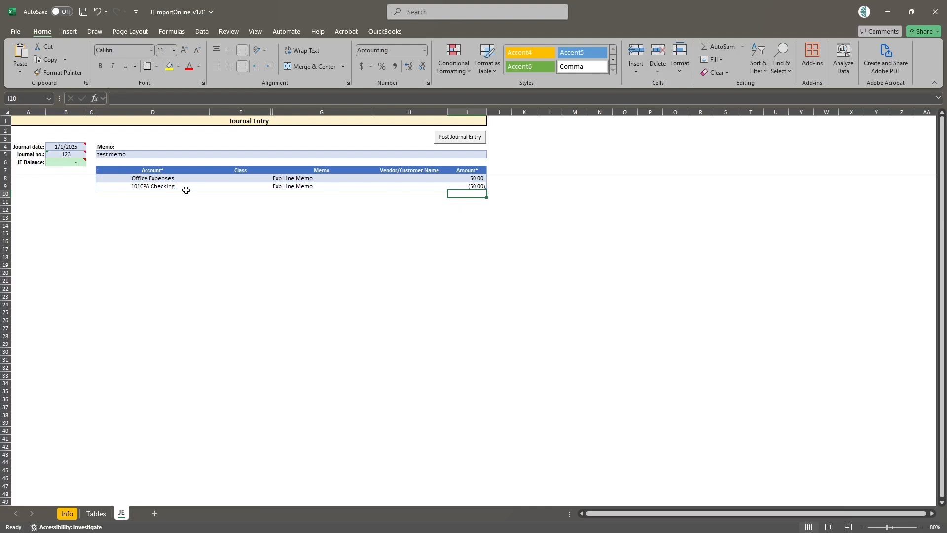
pyautogui.click(459, 143)
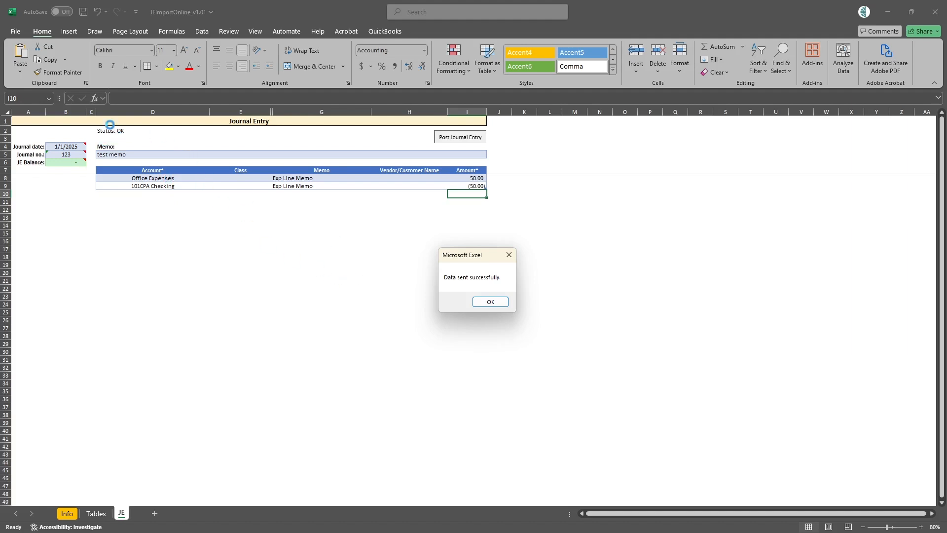
pyautogui.press('Return')
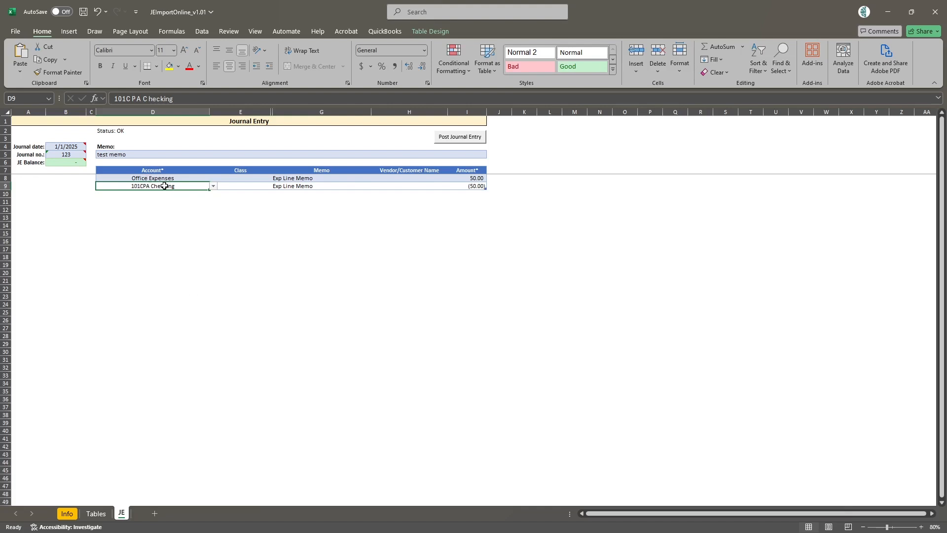
# Change the second line's account to the invalid name "101CPA Checking-" and try to post the journal entry again
pyautogui.doubleClick(184, 186)
pyautogui.write('-')
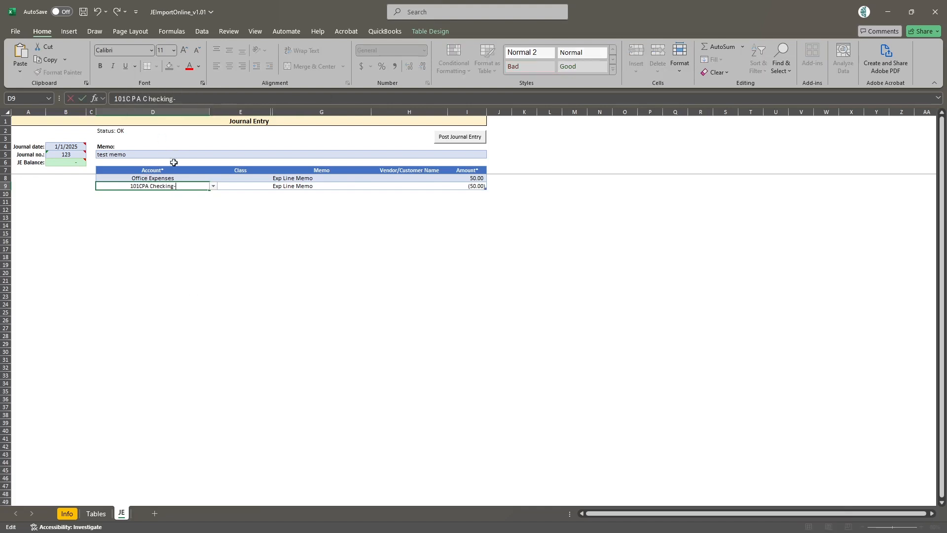
pyautogui.click(189, 225)
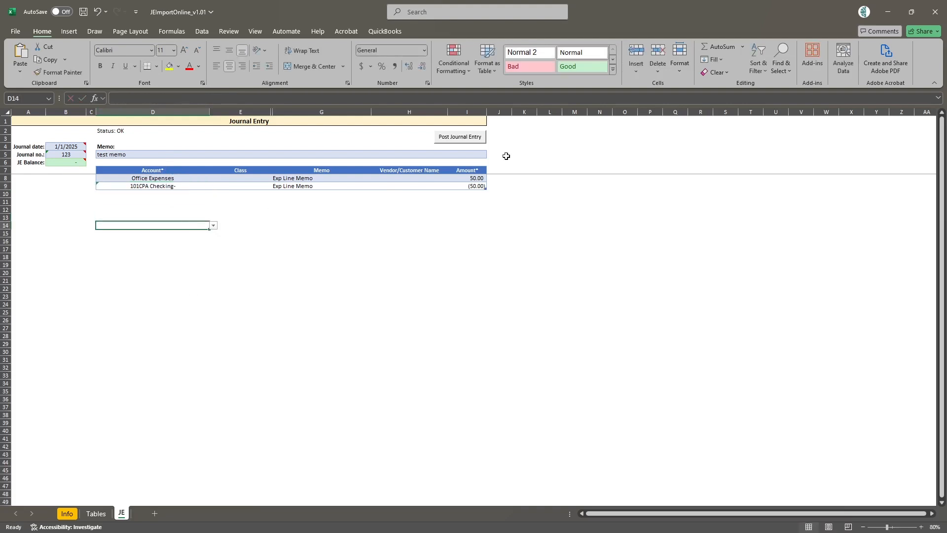
pyautogui.click(463, 138)
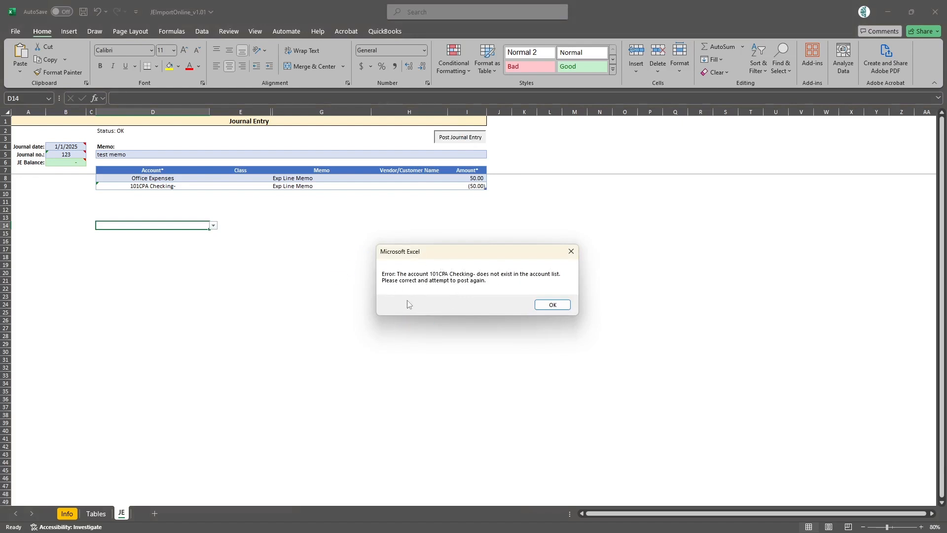
pyautogui.click(548, 306)
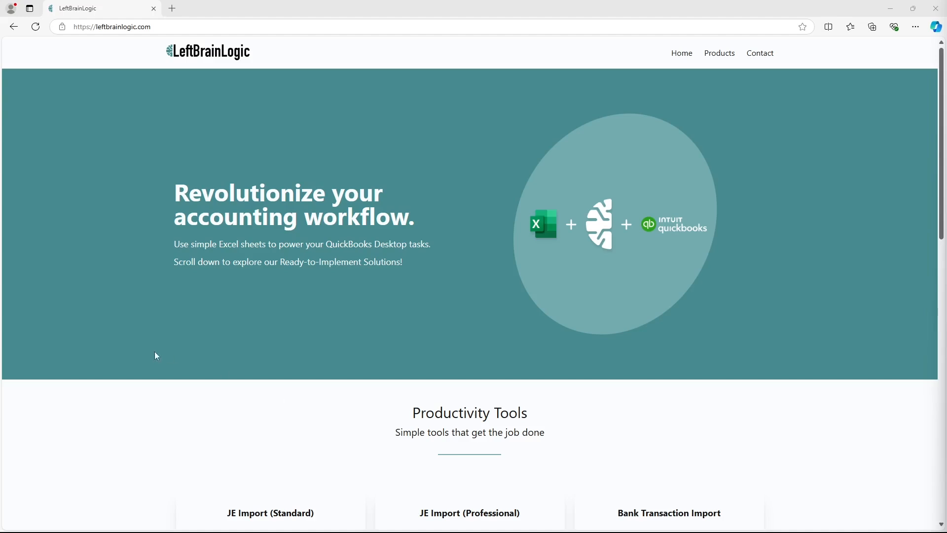
# View the Contact Us form at the end of the LeftBrainLogic home page in the browser
pyautogui.scroll(-12, 698, 307)
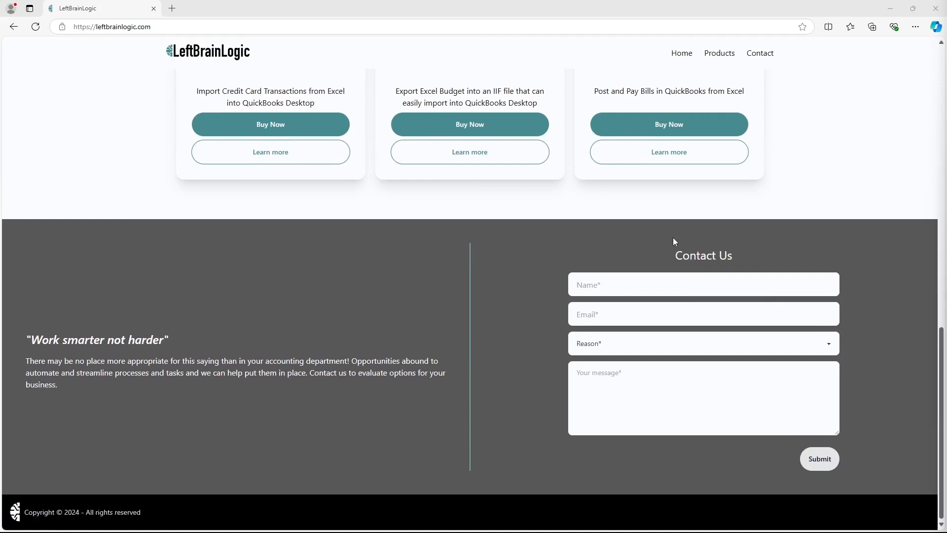